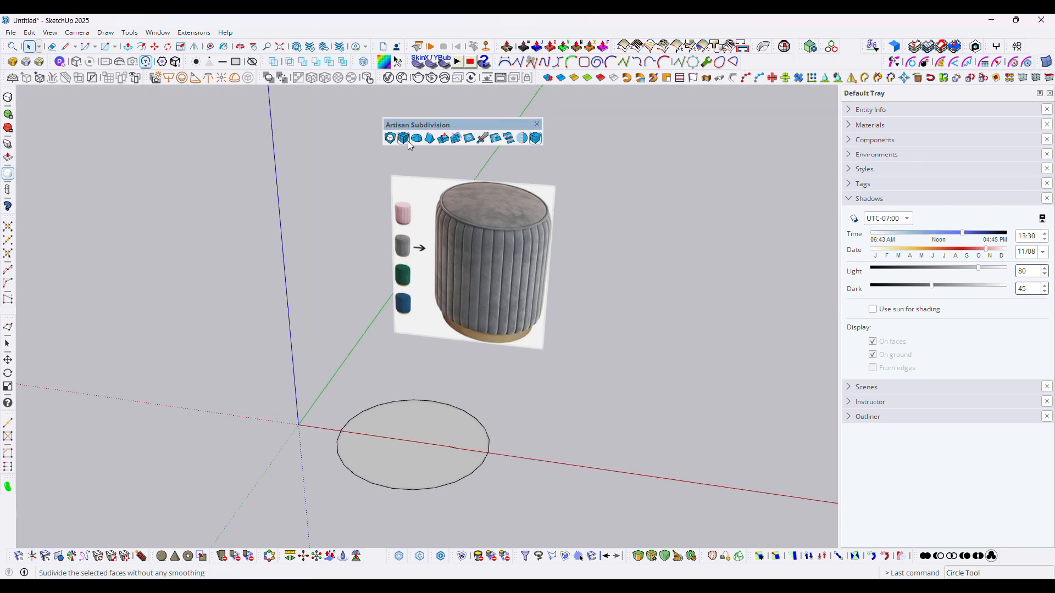
- Inset the circle's face in Individual mode to form a ring of quads around an inner circle
{"action": "left_click", "coordinate": [469, 140]}
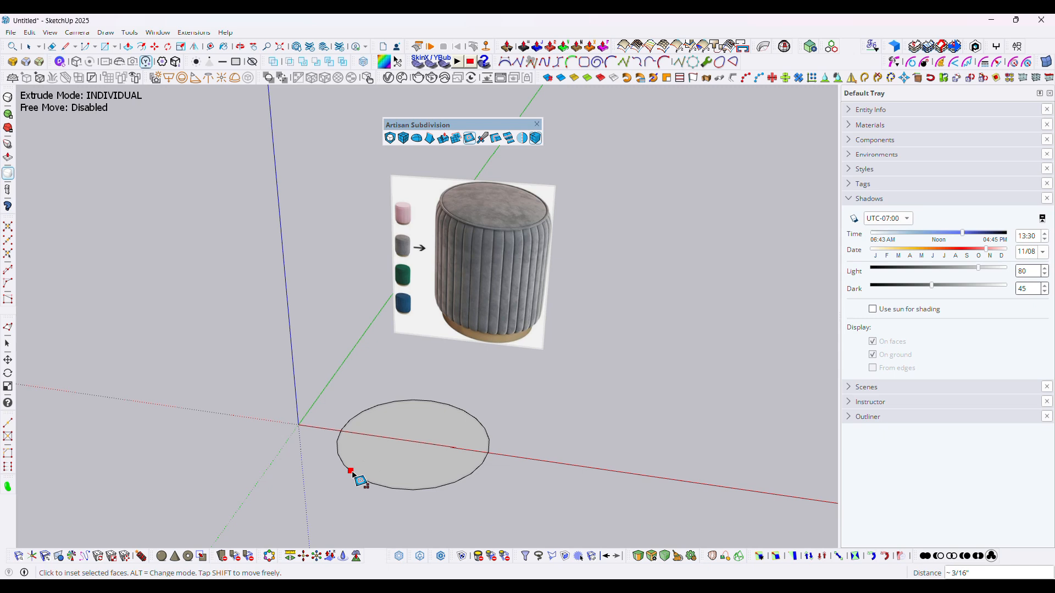
{"action": "left_click", "coordinate": [352, 471]}
{"action": "left_click", "coordinate": [395, 443]}
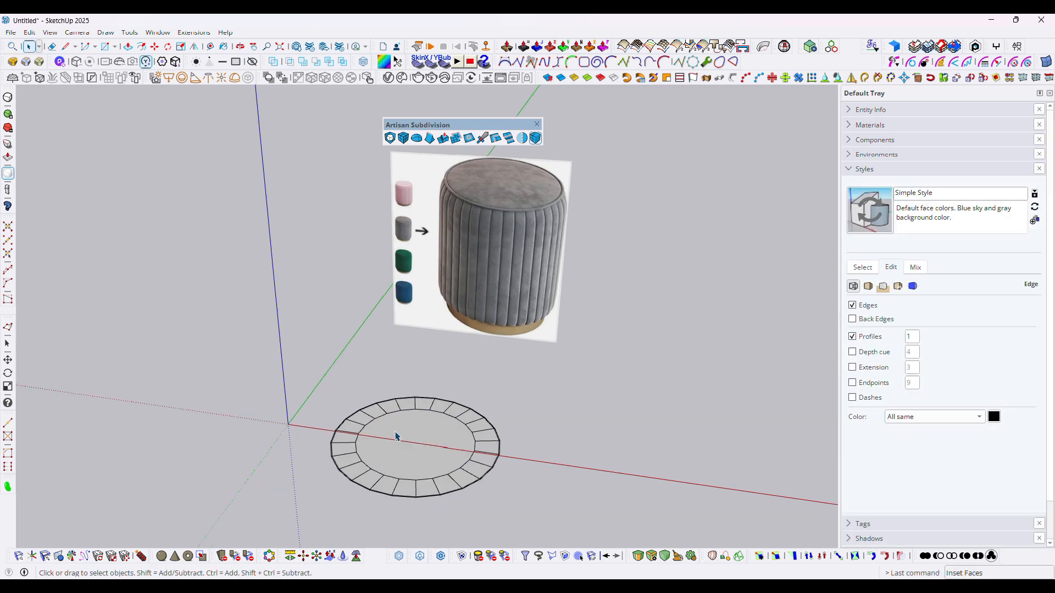
- Select only the ring of quads around the inner circle and extrude it upward in Group mode by about 4' 1/16"
{"action": "left_click", "coordinate": [396, 437]}
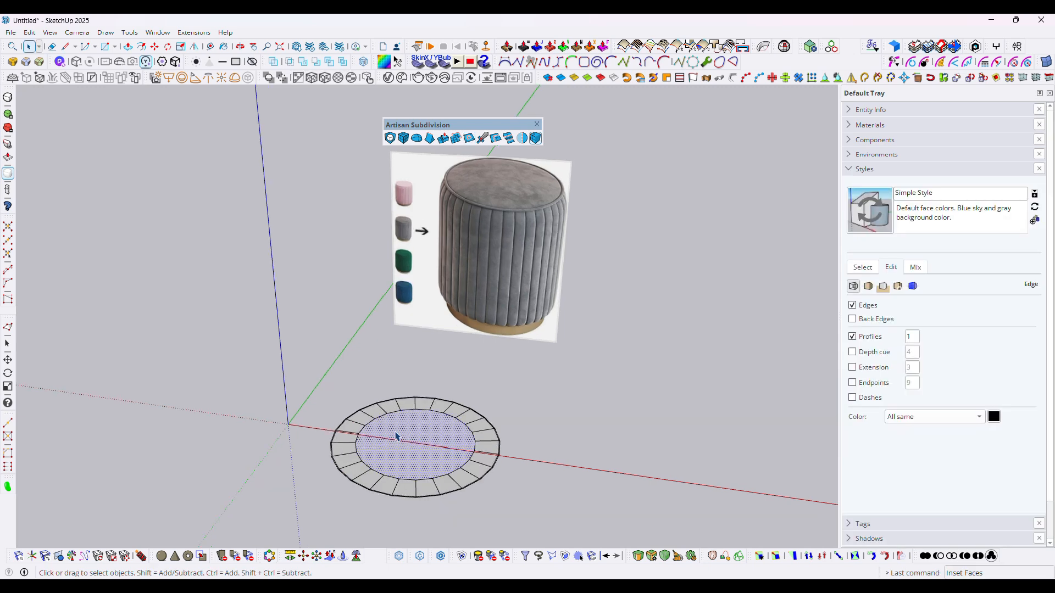
{"action": "right_click", "coordinate": [383, 446]}
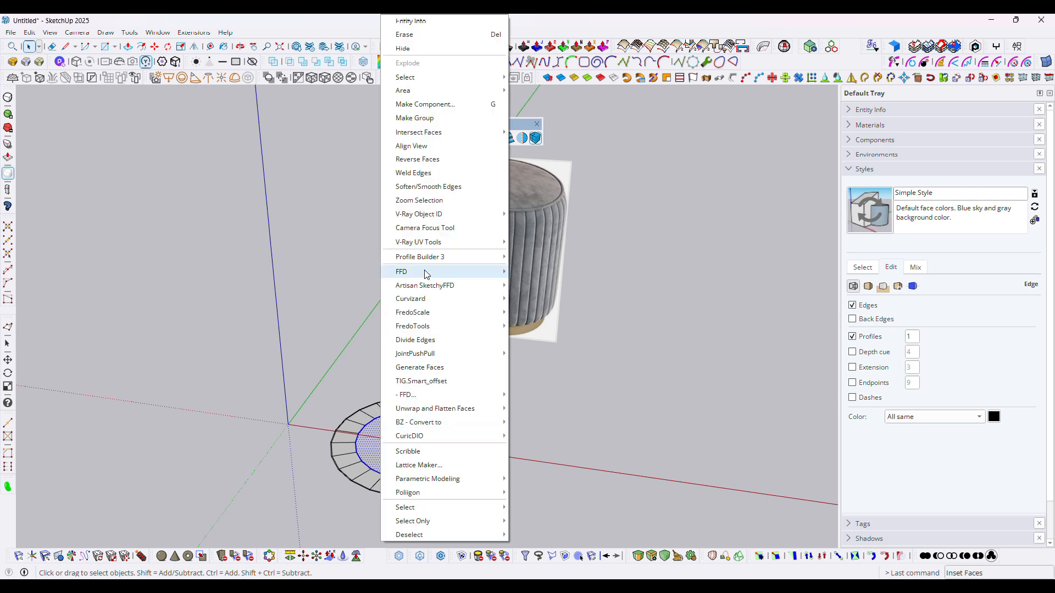
{"action": "left_click", "coordinate": [433, 132]}
{"action": "left_click", "coordinate": [352, 437]}
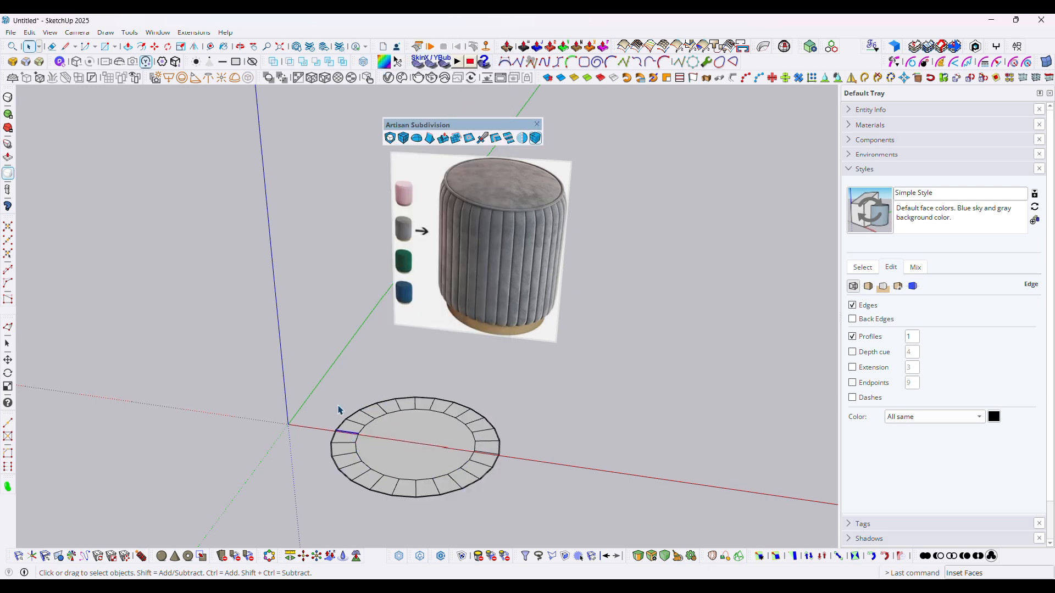
{"action": "left_click_drag", "start_coordinate": [576, 520], "coordinate": [572, 516]}
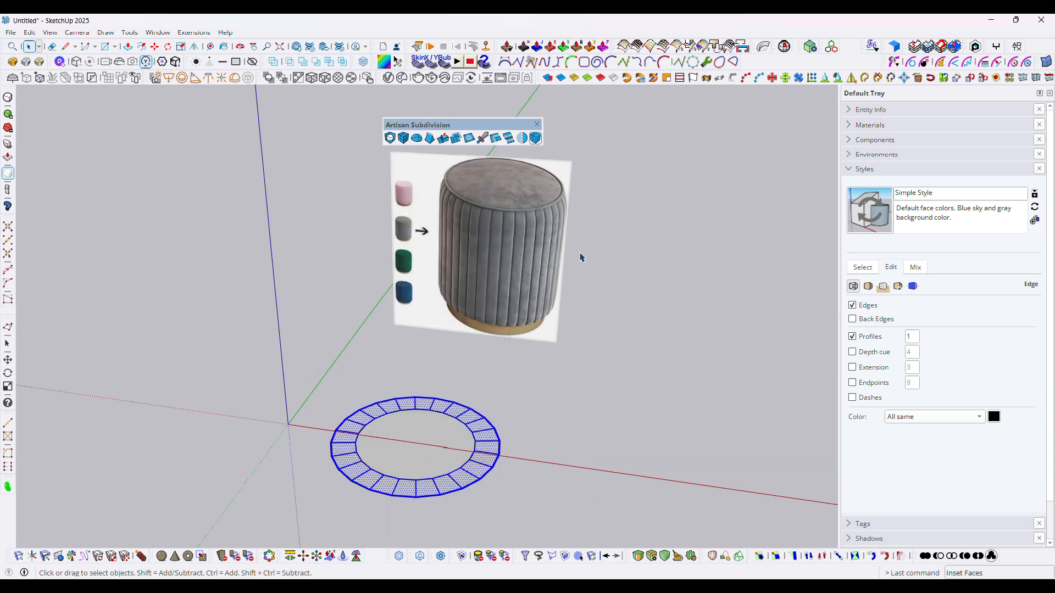
{"action": "left_click", "coordinate": [445, 138]}
{"action": "middle_click_drag", "start_coordinate": [392, 398], "coordinate": [391, 346]}
{"action": "key", "text": "alt"}
{"action": "left_click", "coordinate": [355, 448]}
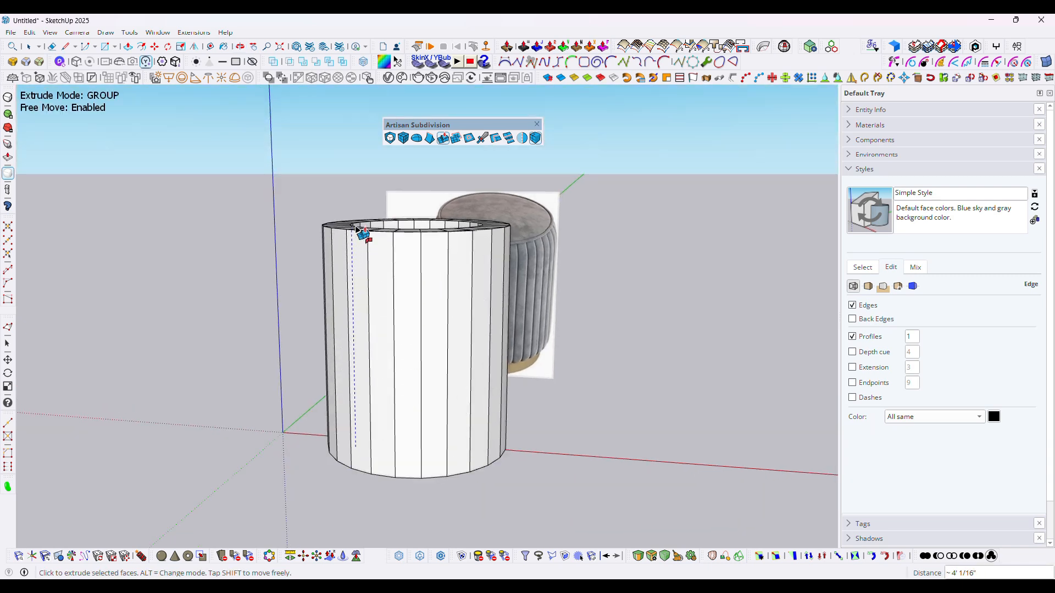
{"action": "left_click", "coordinate": [356, 228]}
- Select the whole extruded tube along with the stool reference image and move them together
{"action": "scroll", "coordinate": [405, 328], "scroll_direction": "down", "scroll_amount": 2}
{"action": "key", "text": "space"}
{"action": "double_click", "coordinate": [407, 336]}
{"action": "triple_click", "coordinate": [408, 338]}
{"action": "scroll", "coordinate": [397, 367], "scroll_direction": "down", "scroll_amount": 2}
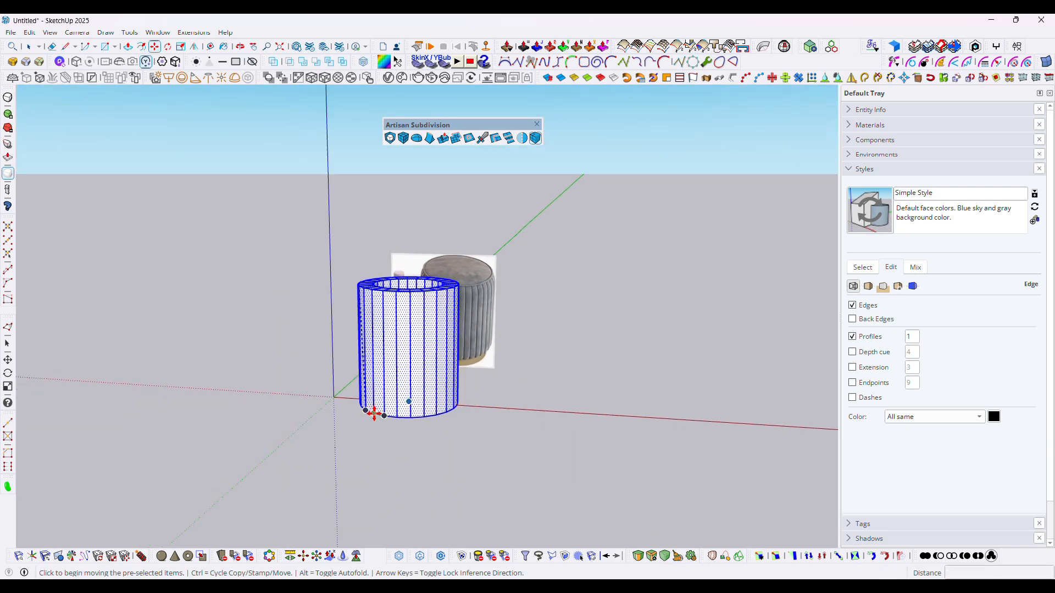
{"action": "left_click_drag", "start_coordinate": [525, 477], "coordinate": [525, 474]}
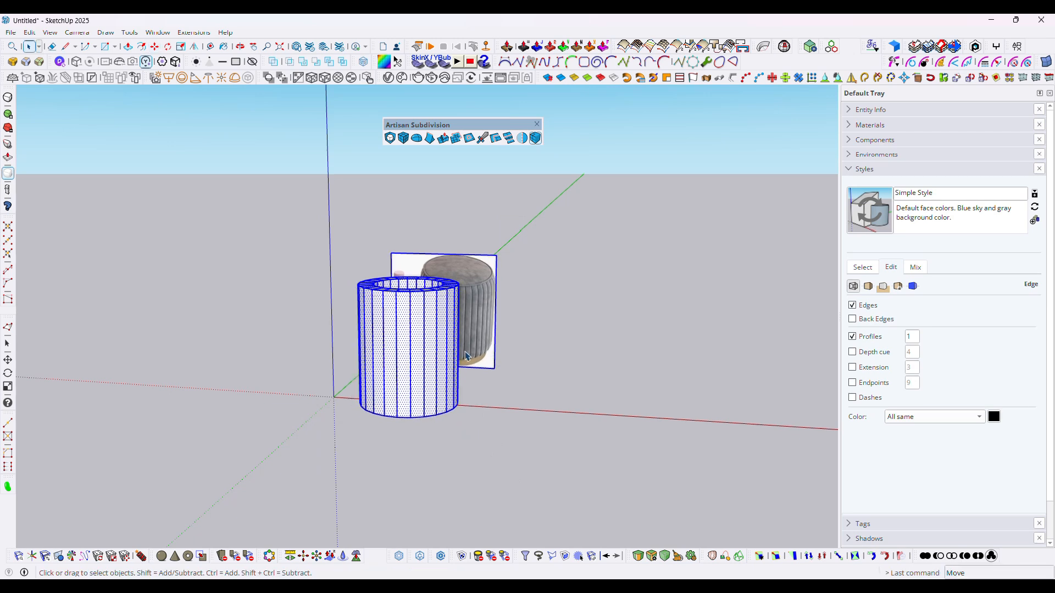
{"action": "key", "text": "m"}
{"action": "left_click", "coordinate": [495, 435]}
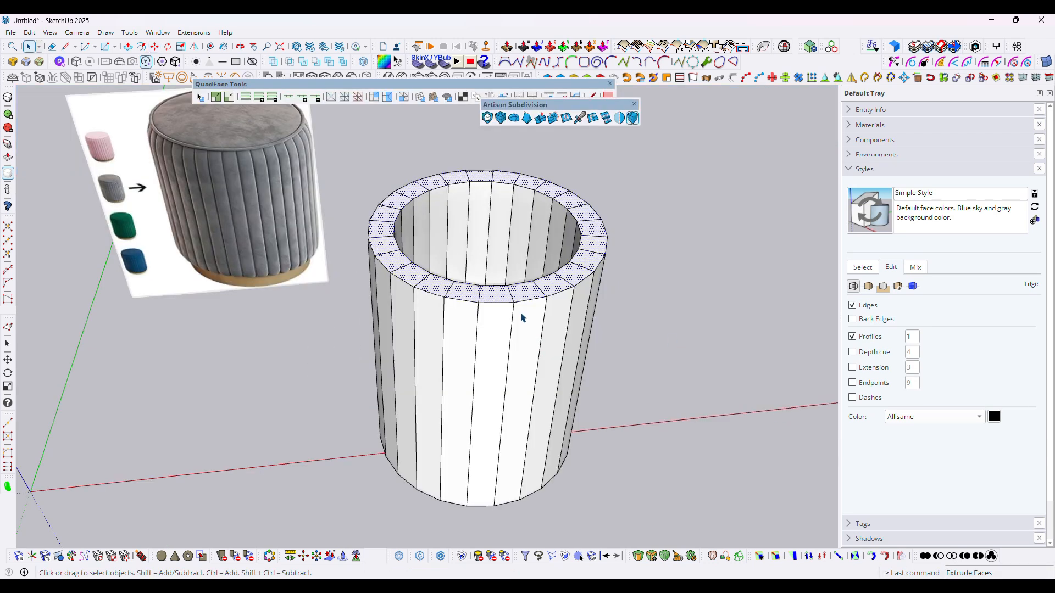
- Group all of the tube's geometry and open the group for editing
{"action": "triple_click", "coordinate": [522, 318]}
{"action": "middle_click_drag", "start_coordinate": [522, 313], "coordinate": [476, 301]}
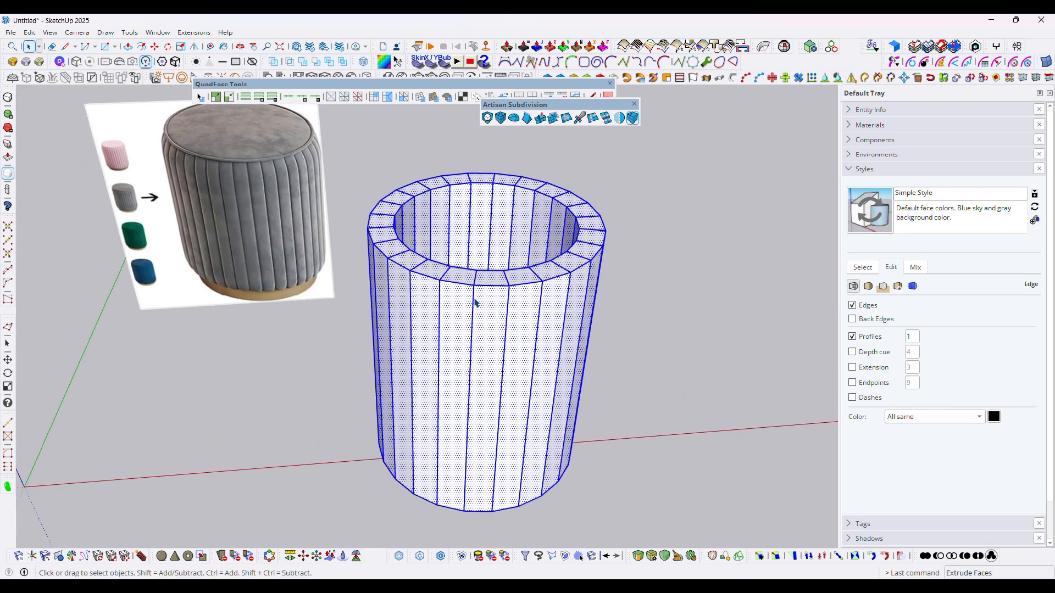
{"action": "right_click", "coordinate": [476, 302]}
{"action": "left_click", "coordinate": [506, 125]}
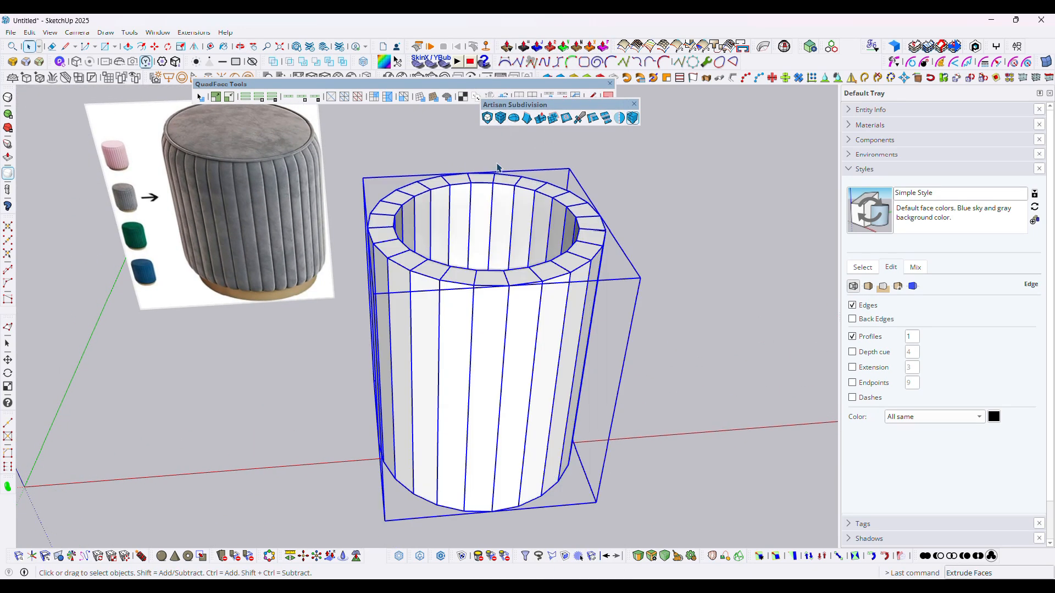
{"action": "double_click", "coordinate": [490, 300]}
- Add a vertical edge loop close beside each wall seam all around the tube, leaving a narrow strip at every seam
{"action": "scroll", "coordinate": [491, 300], "scroll_direction": "up", "scroll_amount": 3}
{"action": "left_click", "coordinate": [591, 119]}
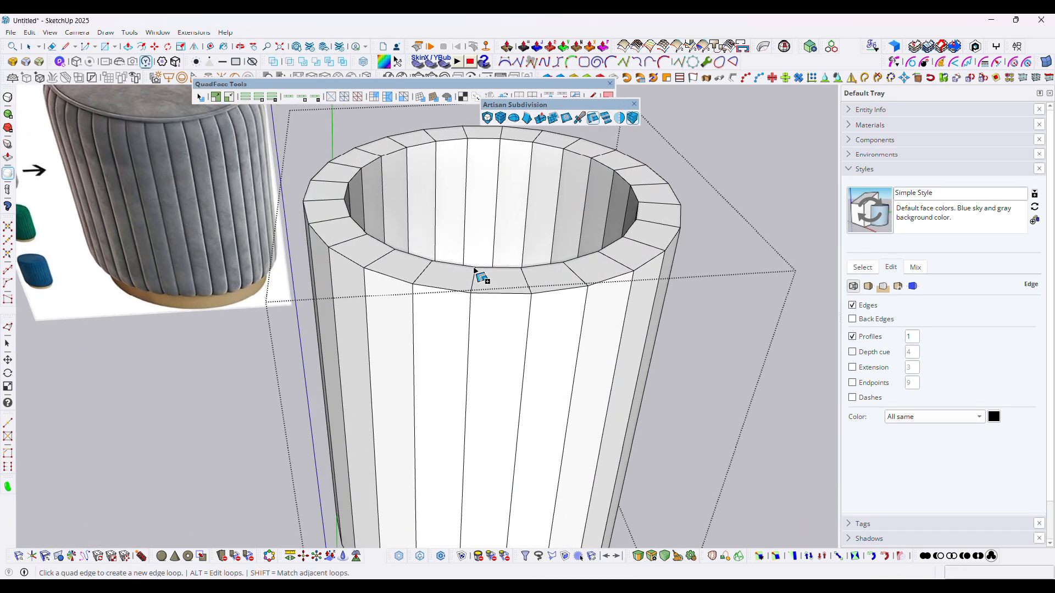
{"action": "scroll", "coordinate": [483, 291], "scroll_direction": "up", "scroll_amount": 3}
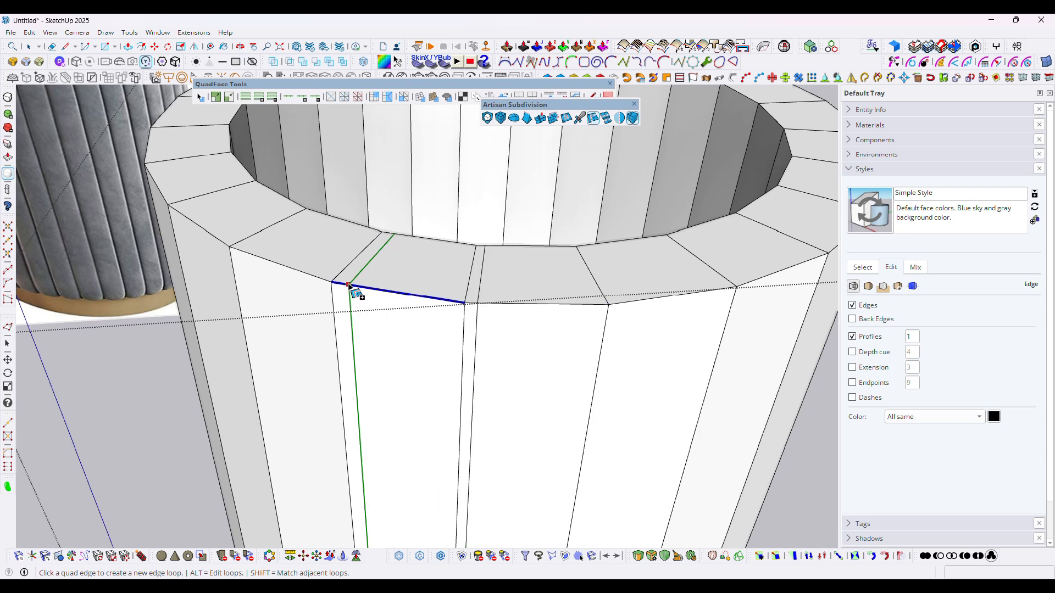
{"action": "scroll", "coordinate": [349, 292], "scroll_direction": "down", "scroll_amount": 3}
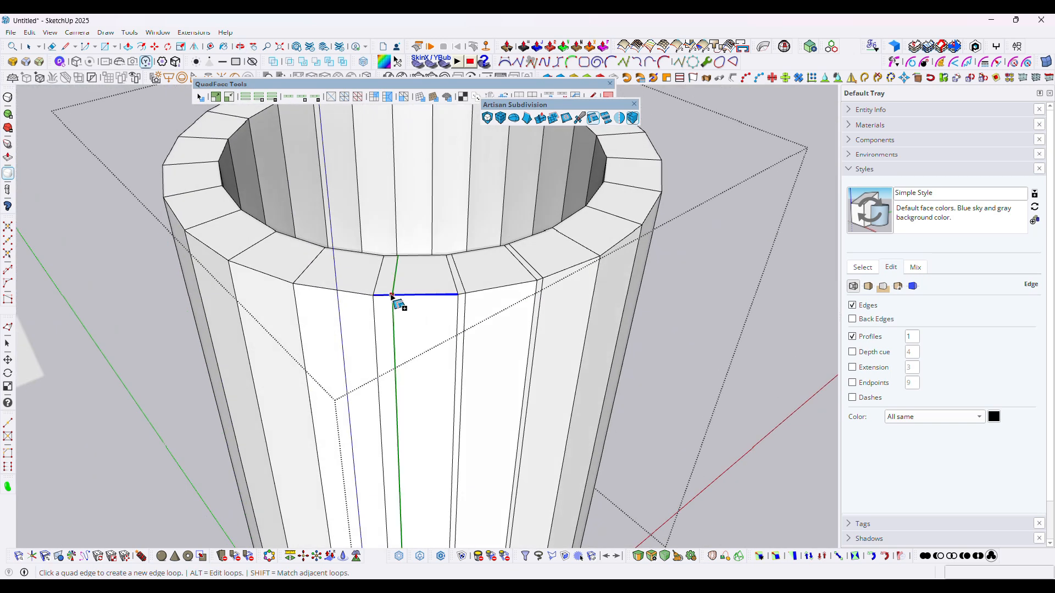
{"action": "left_click", "coordinate": [306, 287]}
{"action": "middle_click_drag", "start_coordinate": [306, 286], "coordinate": [472, 340]}
{"action": "left_click", "coordinate": [451, 336]}
{"action": "left_click", "coordinate": [379, 314]}
{"action": "middle_click_drag", "start_coordinate": [379, 314], "coordinate": [588, 340]}
{"action": "left_click", "coordinate": [588, 342]}
{"action": "left_click", "coordinate": [552, 338]}
{"action": "middle_click_drag", "start_coordinate": [349, 301], "coordinate": [612, 318]}
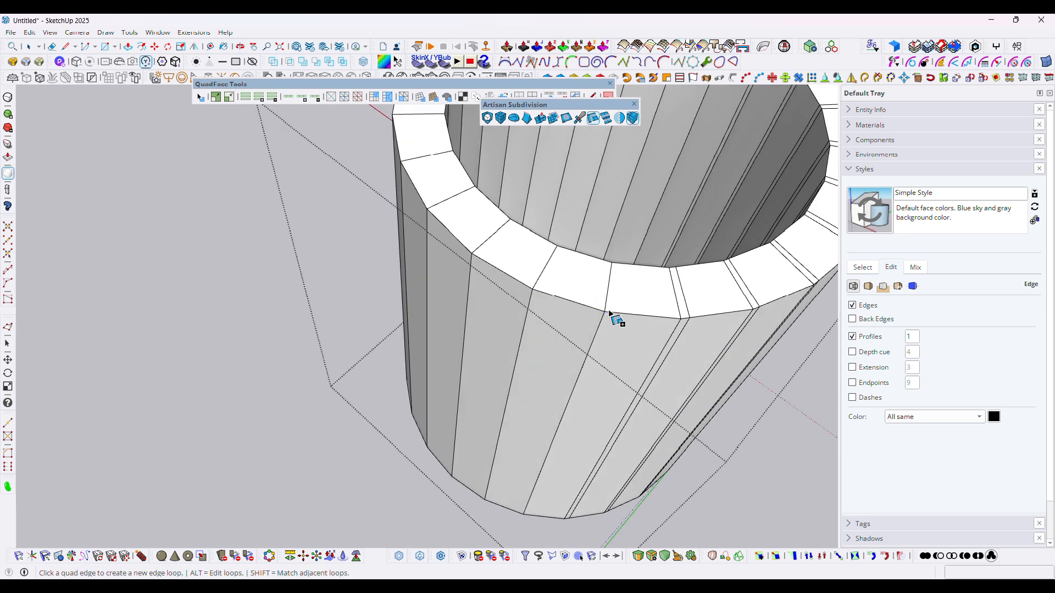
{"action": "middle_click_drag", "start_coordinate": [478, 258], "coordinate": [491, 291]}
{"action": "middle_click_drag", "start_coordinate": [426, 256], "coordinate": [480, 330]}
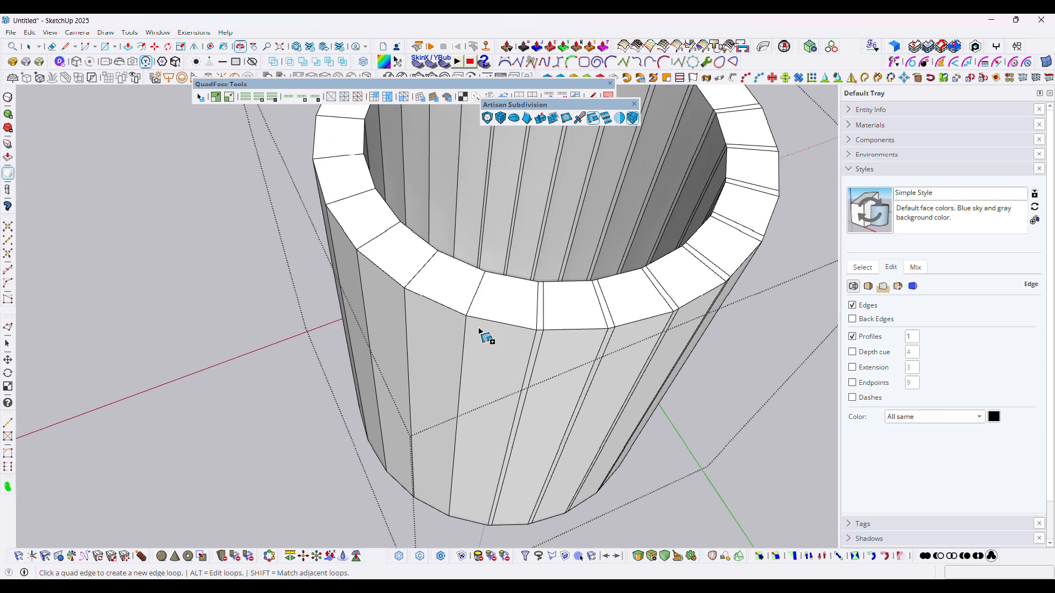
{"action": "middle_click_drag", "start_coordinate": [413, 297], "coordinate": [474, 405]}
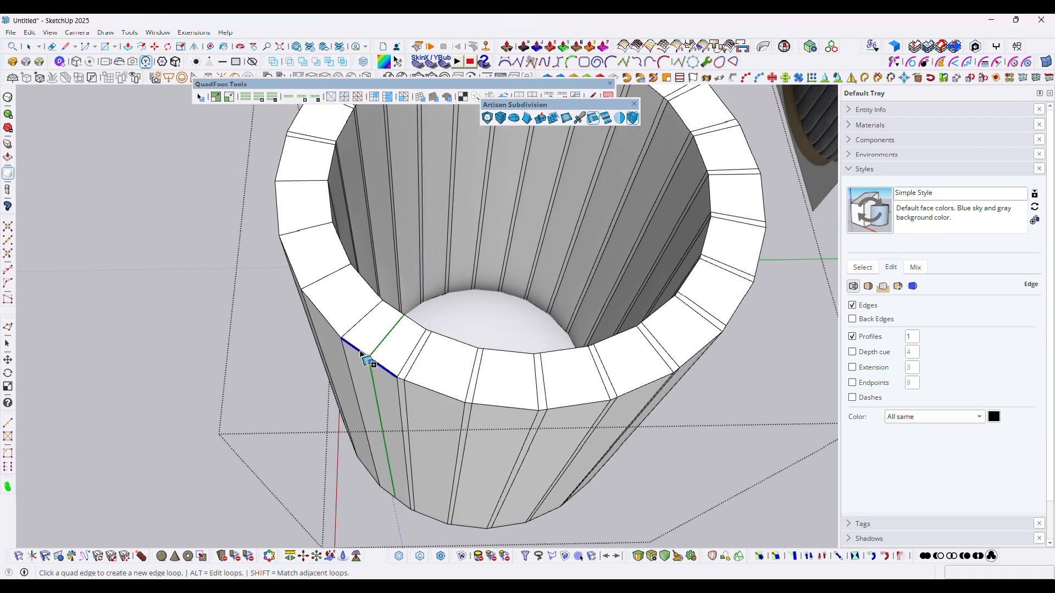
{"action": "middle_click_drag", "start_coordinate": [345, 341], "coordinate": [451, 333]}
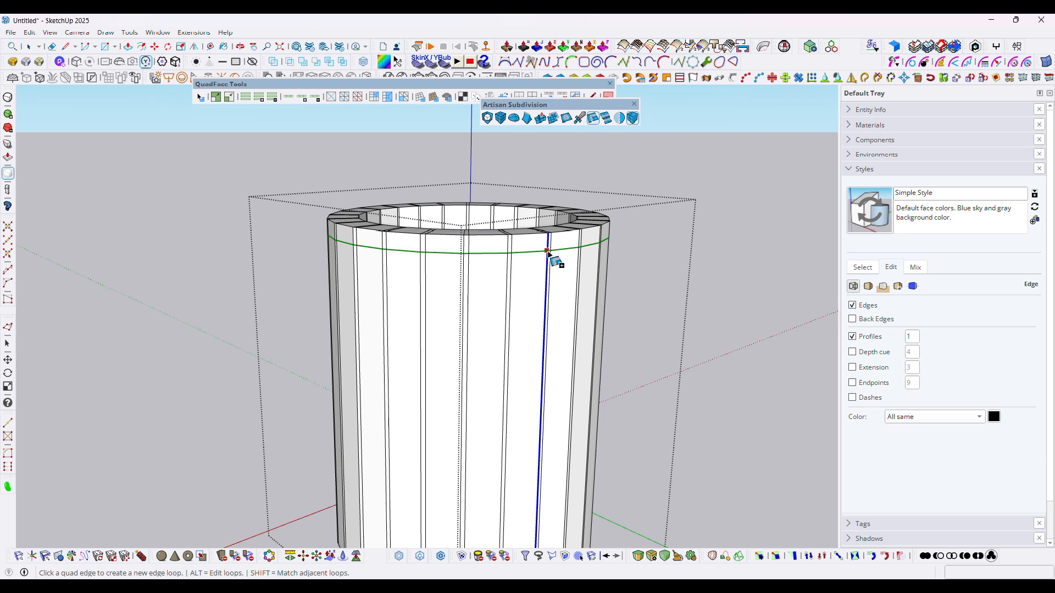
- Add a horizontal edge loop around the tube's wall just below the upper rim
{"action": "left_click", "coordinate": [548, 252]}
{"action": "scroll", "coordinate": [517, 220], "scroll_direction": "up", "scroll_amount": 5}
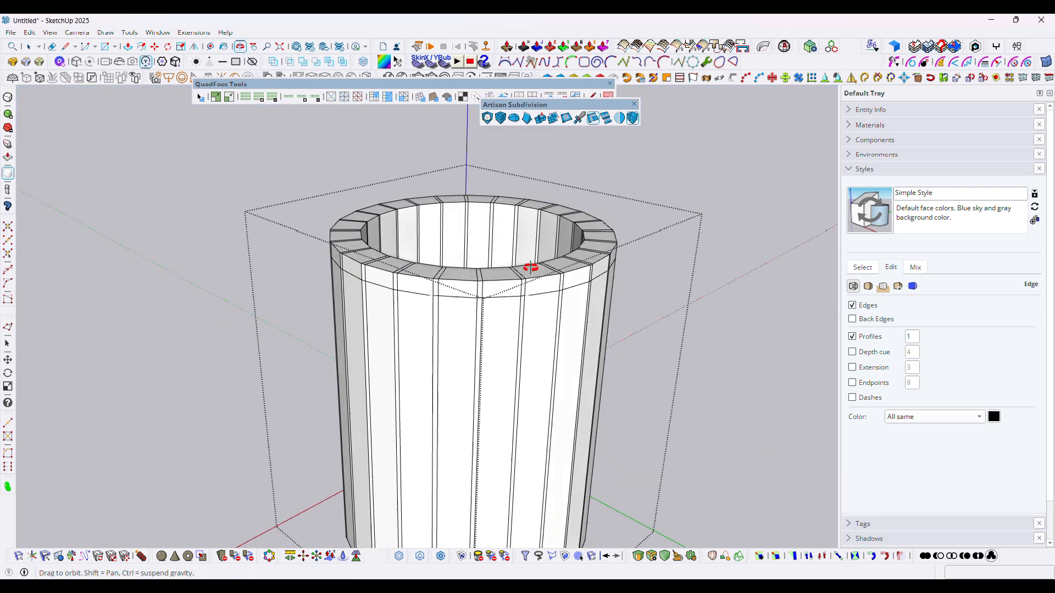
{"action": "middle_click_drag", "start_coordinate": [474, 228], "coordinate": [462, 232]}
{"action": "scroll", "coordinate": [454, 313], "scroll_direction": "up", "scroll_amount": 4}
{"action": "key", "text": "space"}
- Select every narrow strip face on the upper rim, going all the way around the tube
{"action": "left_click", "coordinate": [440, 324]}
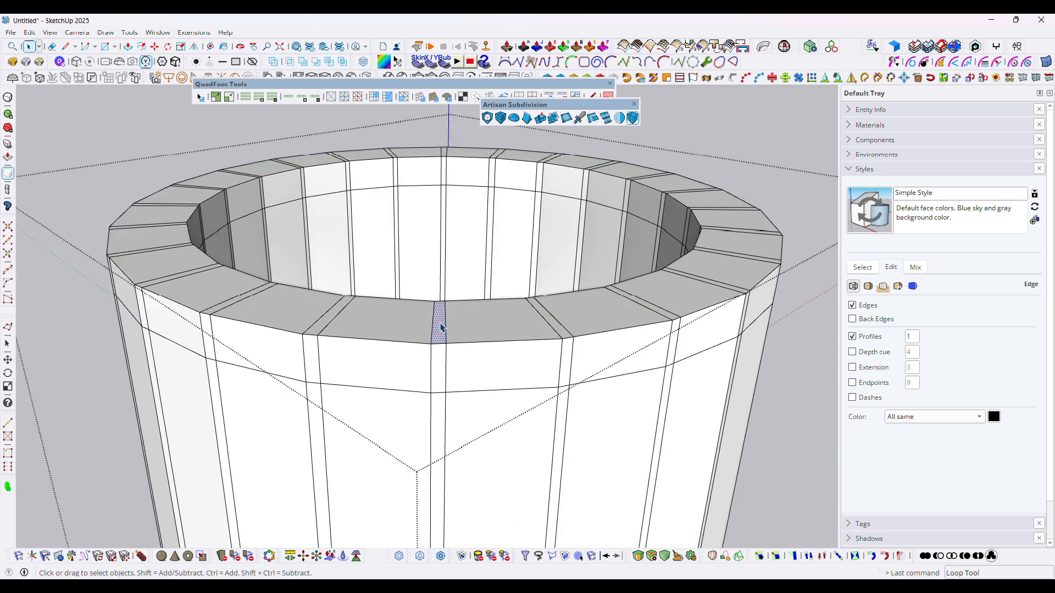
{"action": "middle_click_drag", "start_coordinate": [440, 328], "coordinate": [357, 356]}
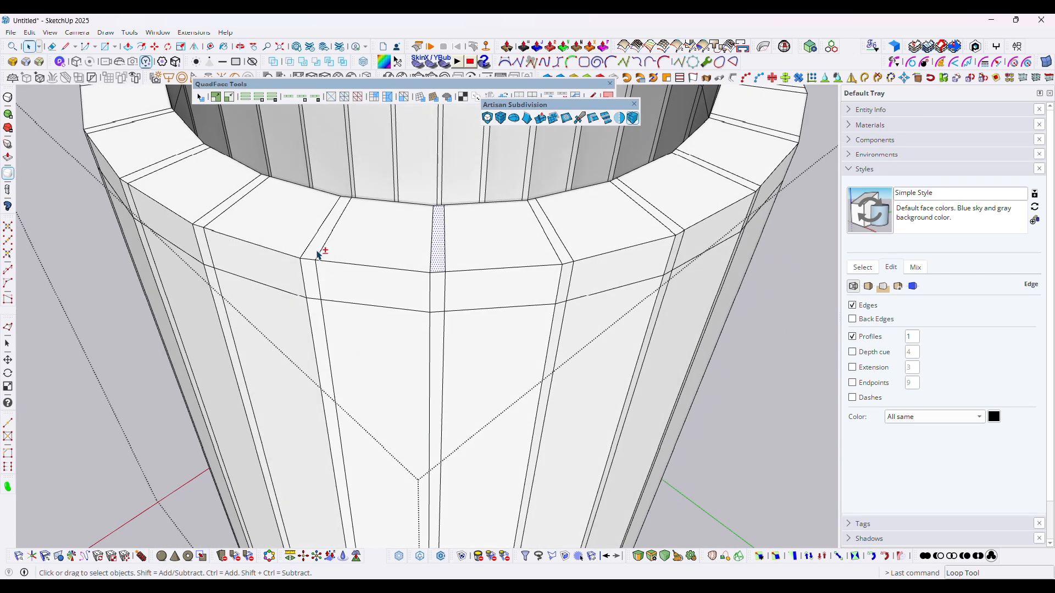
{"action": "scroll", "coordinate": [313, 259], "scroll_direction": "down", "scroll_amount": 3}
{"action": "middle_click_drag", "start_coordinate": [283, 305], "coordinate": [287, 448], "text": "shift"}
{"action": "scroll", "coordinate": [285, 397], "scroll_direction": "up", "scroll_amount": 4}
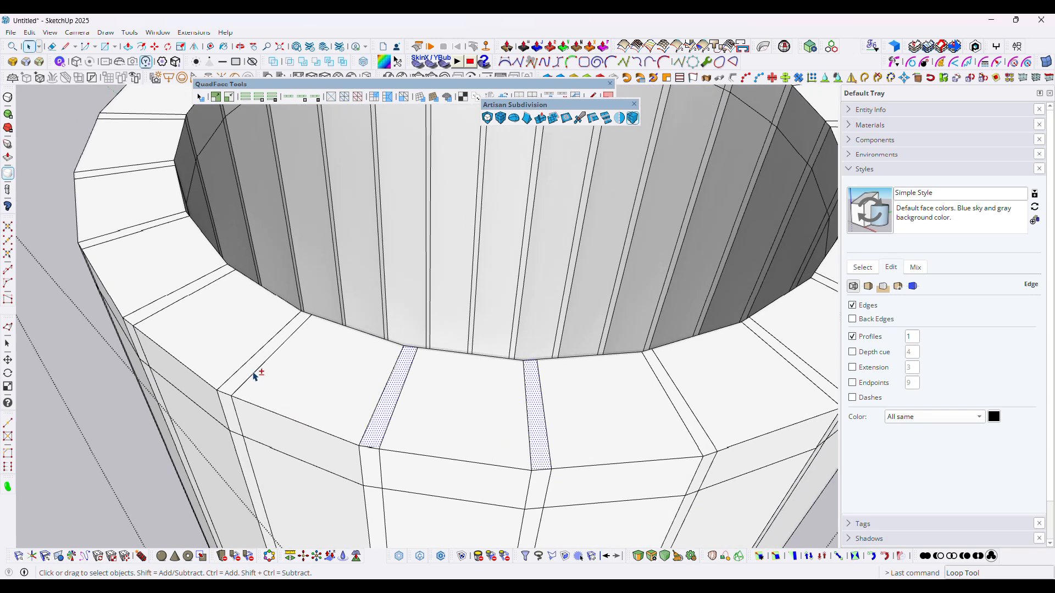
{"action": "left_click", "coordinate": [177, 297], "text": "shift"}
{"action": "scroll", "coordinate": [175, 302], "scroll_direction": "down", "scroll_amount": 3}
{"action": "middle_click_drag", "start_coordinate": [330, 358], "coordinate": [460, 414]}
{"action": "scroll", "coordinate": [459, 415], "scroll_direction": "up", "scroll_amount": 4}
{"action": "left_click", "coordinate": [223, 304], "text": "shift"}
{"action": "middle_click_drag", "start_coordinate": [451, 342], "coordinate": [528, 352]}
{"action": "left_click", "coordinate": [406, 391], "text": "shift"}
{"action": "middle_click_drag", "start_coordinate": [165, 379], "coordinate": [436, 414]}
{"action": "left_click", "coordinate": [237, 300], "text": "shift"}
{"action": "scroll", "coordinate": [237, 302], "scroll_direction": "down", "scroll_amount": 3}
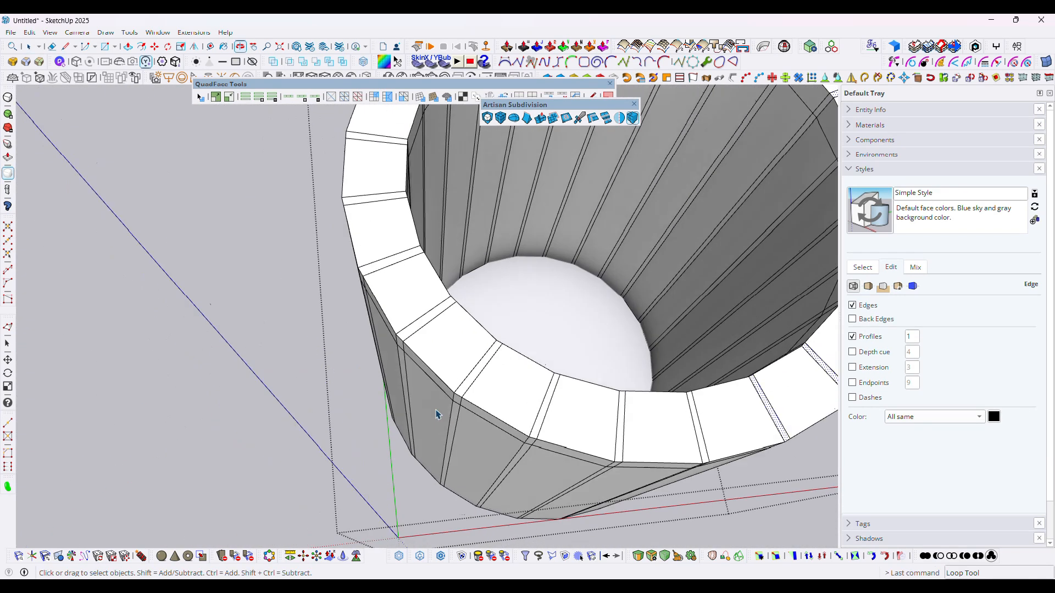
{"action": "scroll", "coordinate": [625, 448], "scroll_direction": "up", "scroll_amount": 4}
{"action": "left_click", "coordinate": [625, 448], "text": "shift"}
{"action": "left_click", "coordinate": [774, 431], "text": "shift"}
{"action": "left_click", "coordinate": [371, 325], "text": "shift"}
{"action": "scroll", "coordinate": [371, 327], "scroll_direction": "down", "scroll_amount": 3}
{"action": "middle_click_drag", "start_coordinate": [352, 335], "coordinate": [468, 377]}
{"action": "scroll", "coordinate": [465, 377], "scroll_direction": "up", "scroll_amount": 4}
{"action": "left_click", "coordinate": [264, 329], "text": "shift"}
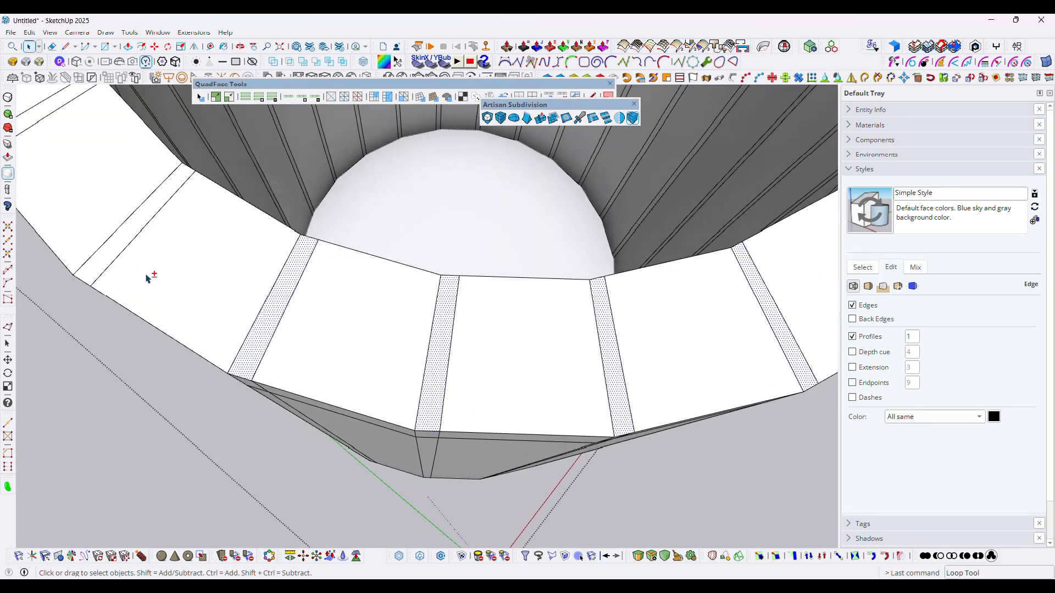
{"action": "left_click", "coordinate": [130, 228], "text": "shift"}
{"action": "middle_click_drag", "start_coordinate": [237, 308], "coordinate": [398, 356]}
{"action": "left_click", "coordinate": [381, 312], "text": "shift"}
{"action": "scroll", "coordinate": [396, 360], "scroll_direction": "down", "scroll_amount": 3}
{"action": "middle_click_drag", "start_coordinate": [520, 367], "coordinate": [200, 384]}
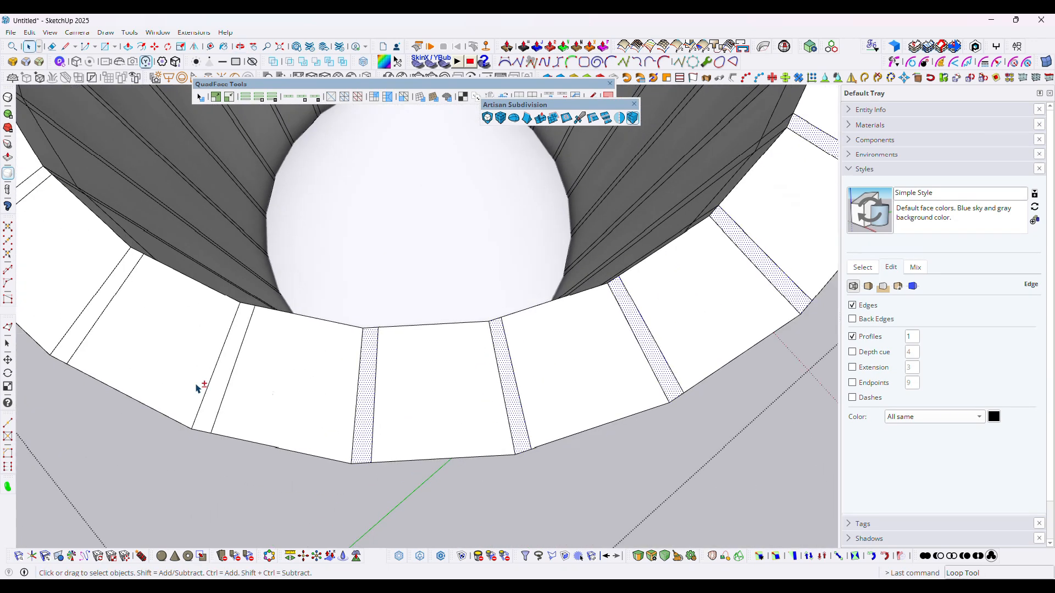
{"action": "scroll", "coordinate": [208, 362], "scroll_direction": "up", "scroll_amount": 3}
{"action": "middle_click_drag", "start_coordinate": [217, 344], "coordinate": [385, 308]}
{"action": "scroll", "coordinate": [514, 434], "scroll_direction": "up", "scroll_amount": 4}
{"action": "left_click", "coordinate": [486, 433], "text": "shift"}
{"action": "left_click", "coordinate": [334, 299], "text": "shift"}
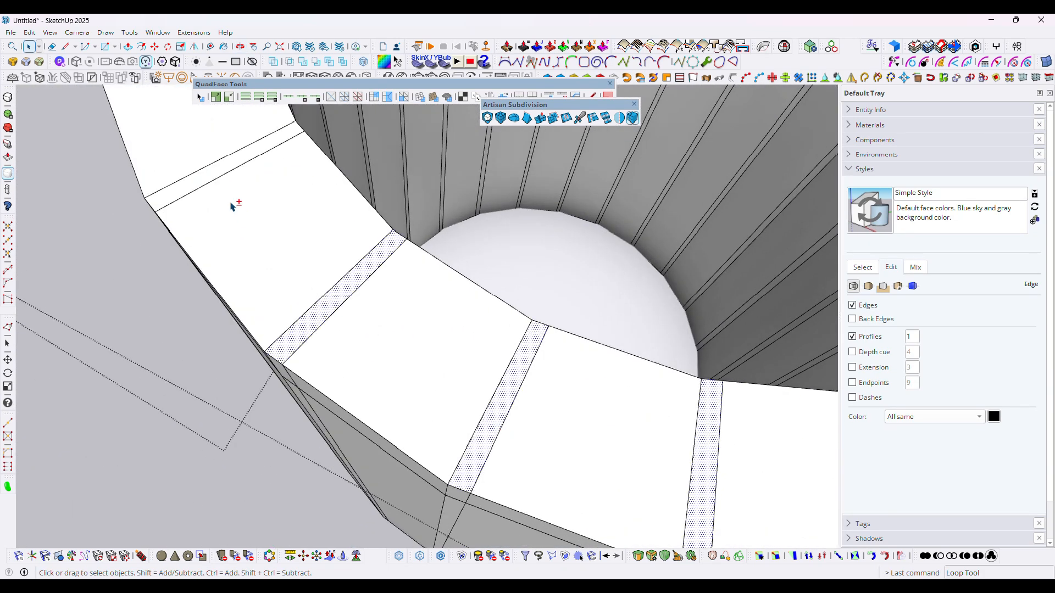
{"action": "scroll", "coordinate": [263, 302], "scroll_direction": "down", "scroll_amount": 6}
{"action": "middle_click_drag", "start_coordinate": [266, 400], "coordinate": [498, 208]}
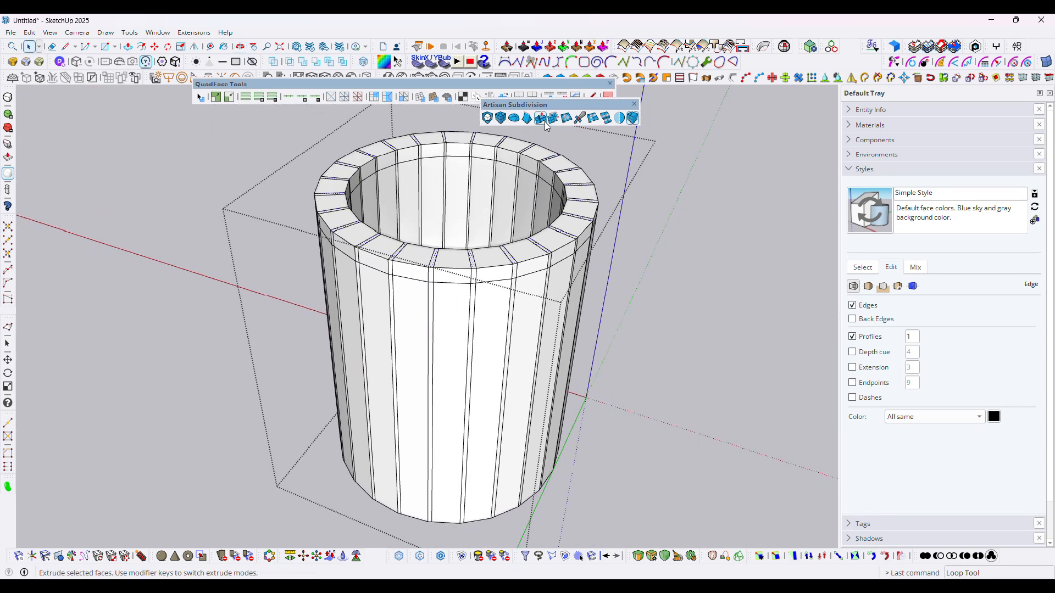
- Grow the selection along face loops and deselect the wide rim faces so that only the narrow strips stay selected
{"action": "left_click", "coordinate": [303, 98]}
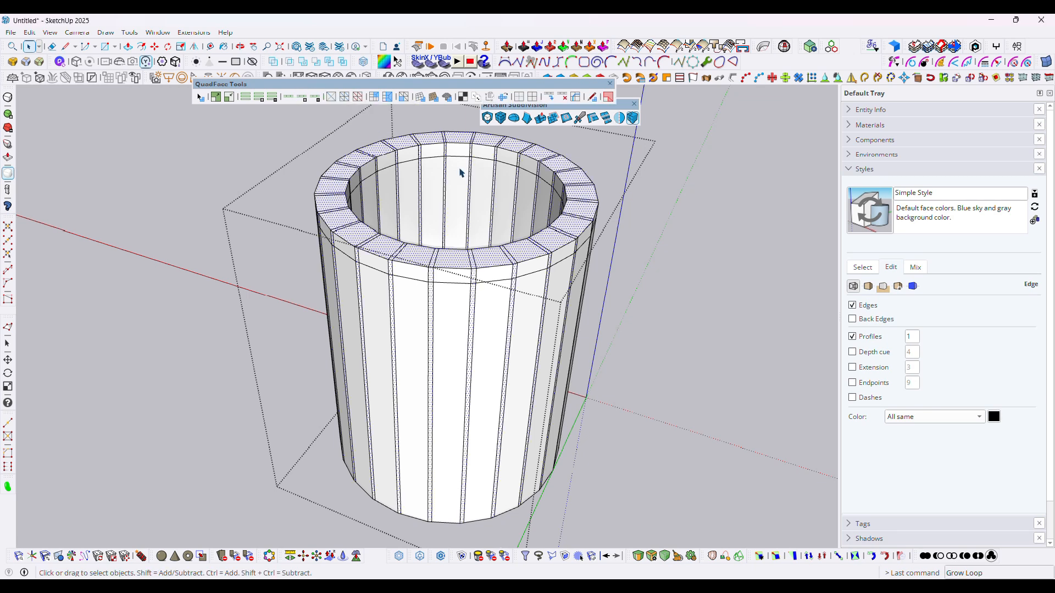
{"action": "scroll", "coordinate": [502, 258], "scroll_direction": "up", "scroll_amount": 3}
{"action": "left_click", "coordinate": [497, 262], "text": "ctrl+shift"}
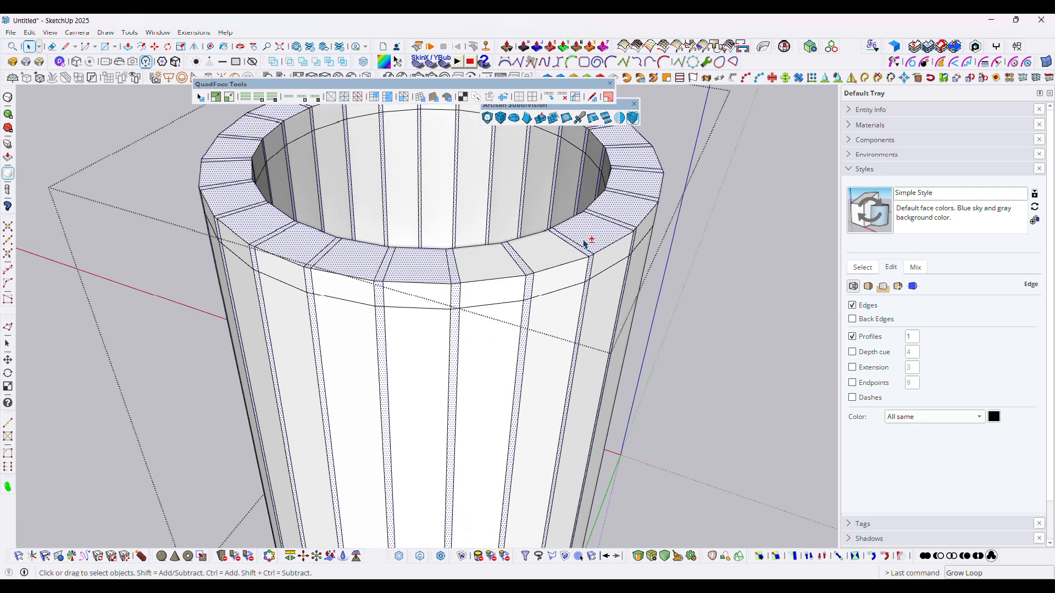
{"action": "scroll", "coordinate": [586, 244], "scroll_direction": "up", "scroll_amount": 4}
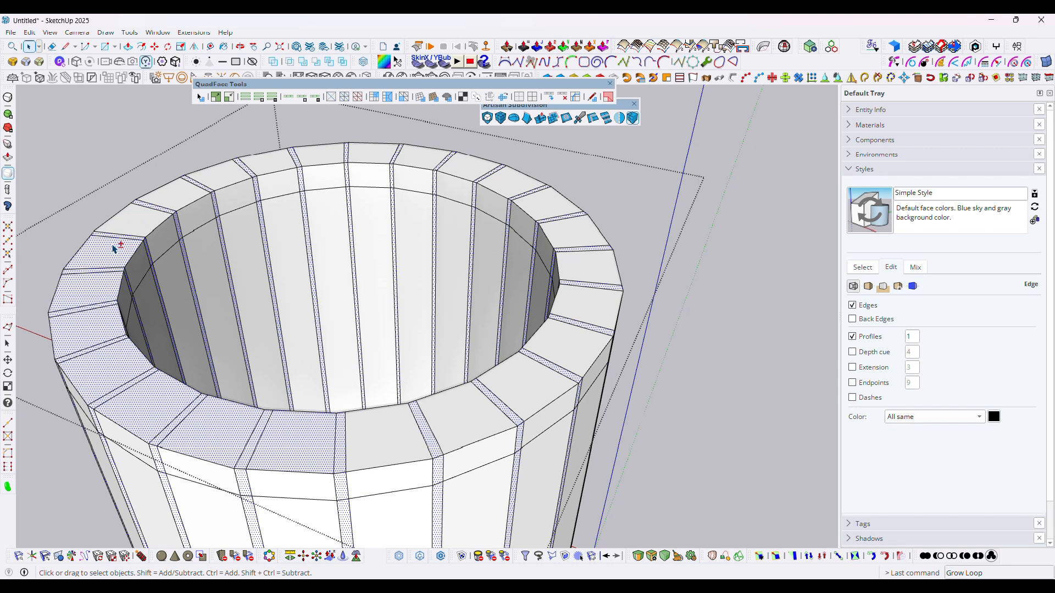
{"action": "left_click", "coordinate": [113, 248], "text": "shift"}
{"action": "left_click", "coordinate": [88, 286], "text": "shift"}
{"action": "left_click", "coordinate": [86, 330], "text": "shift"}
{"action": "left_click", "coordinate": [106, 369], "text": "shift"}
{"action": "left_click", "coordinate": [148, 405], "text": "shift"}
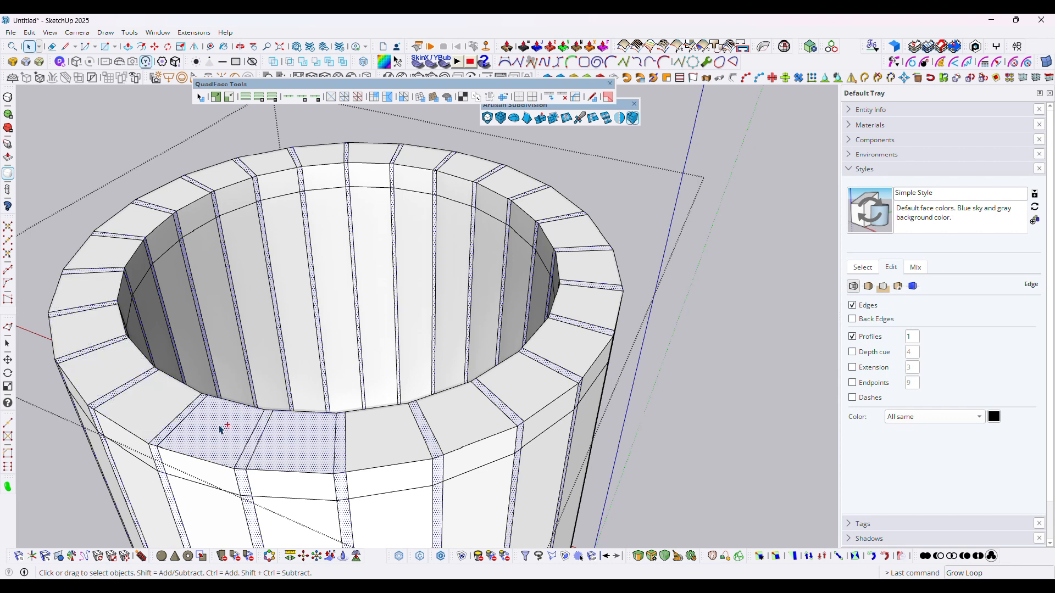
{"action": "left_click", "coordinate": [222, 429], "text": "shift"}
{"action": "left_click", "coordinate": [291, 439], "text": "shift"}
{"action": "scroll", "coordinate": [302, 429], "scroll_direction": "down", "scroll_amount": 4}
- Extrude the selected narrow strips inward in Normal mode by about 9/16" to cut grooves between the panels
{"action": "left_click", "coordinate": [545, 120]}
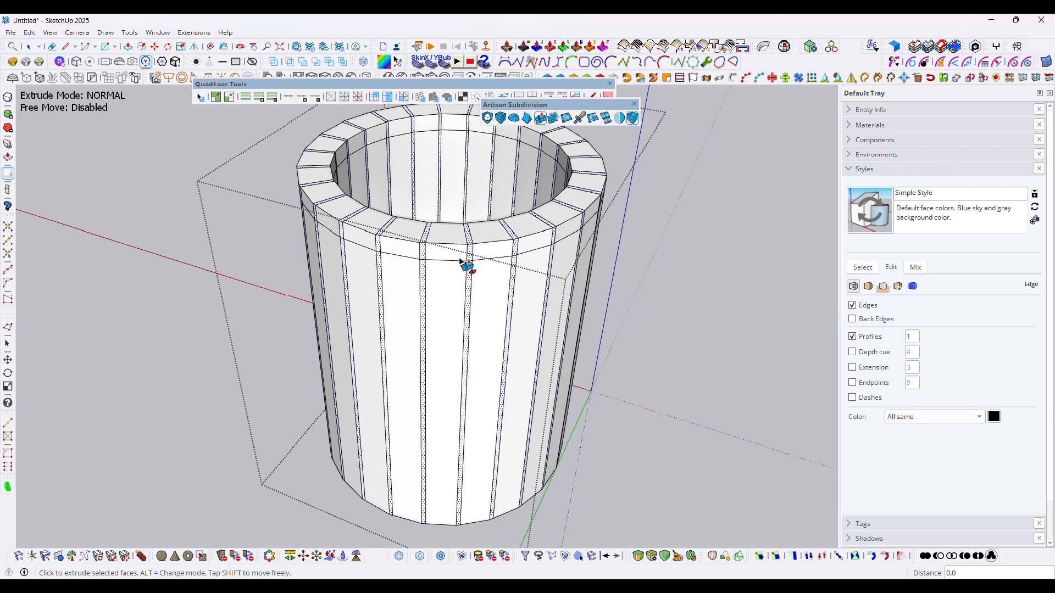
{"action": "scroll", "coordinate": [436, 259], "scroll_direction": "up", "scroll_amount": 5}
{"action": "left_click", "coordinate": [408, 235]}
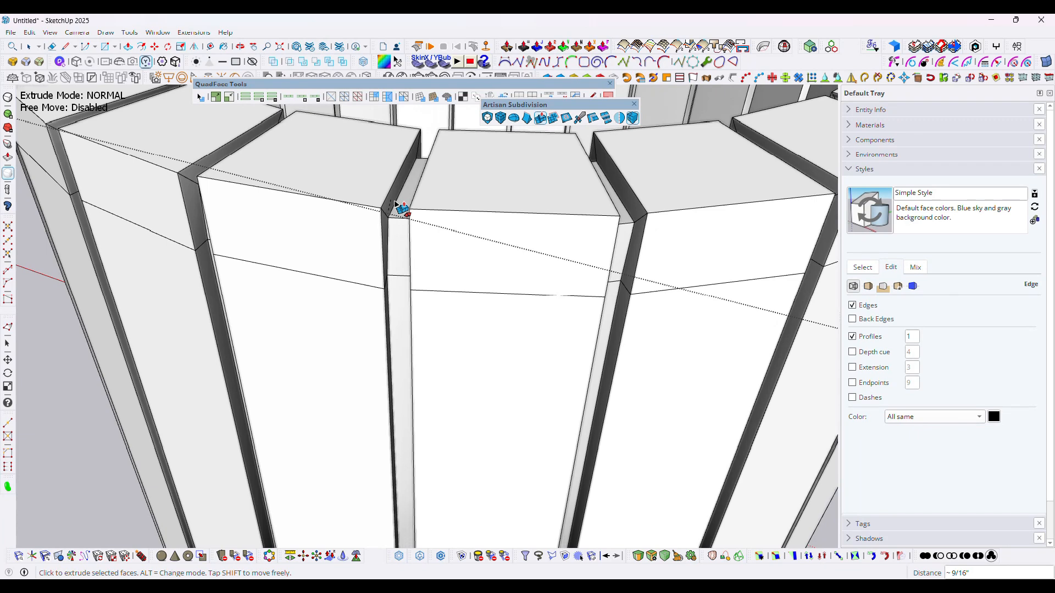
{"action": "left_click", "coordinate": [402, 209]}
{"action": "scroll", "coordinate": [483, 270], "scroll_direction": "down", "scroll_amount": 6}
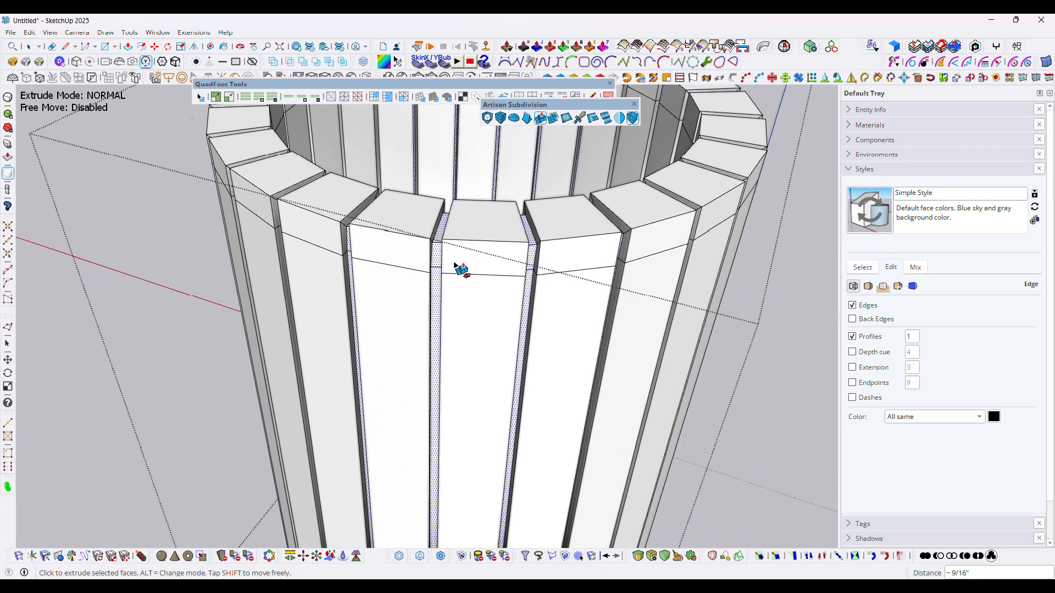
- Add a horizontal edge loop around the tube's wall just above its lower rim
{"action": "key", "text": "o"}
{"action": "middle_click_drag", "start_coordinate": [439, 284], "coordinate": [498, 257]}
{"action": "key", "text": "space"}
{"action": "left_click", "coordinate": [229, 299]}
{"action": "middle_click_drag", "start_coordinate": [467, 299], "coordinate": [450, 326]}
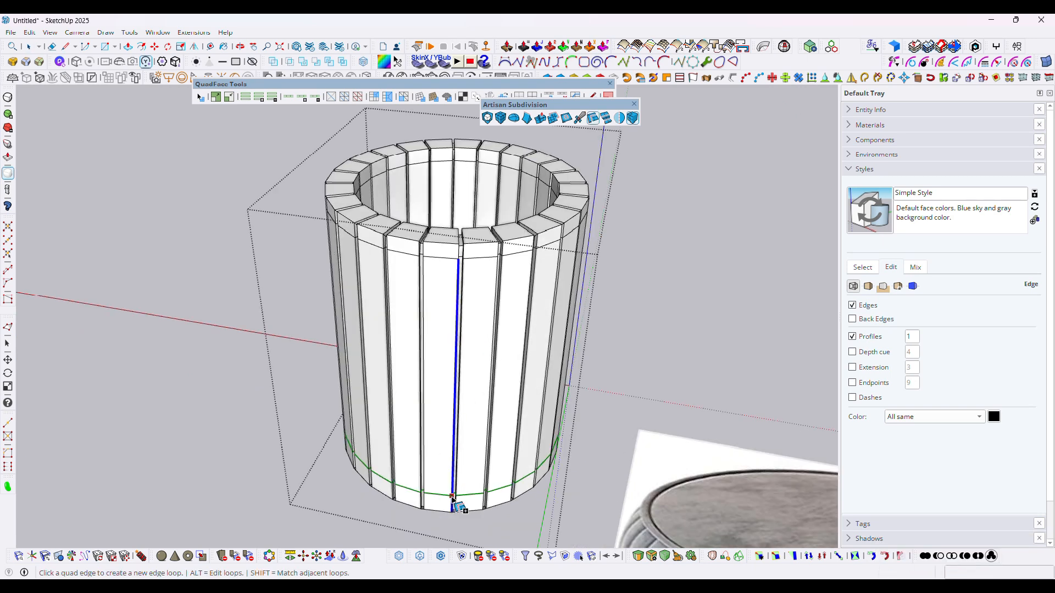
{"action": "scroll", "coordinate": [449, 494], "scroll_direction": "up", "scroll_amount": 3}
{"action": "left_click", "coordinate": [453, 506]}
{"action": "scroll", "coordinate": [452, 520], "scroll_direction": "down", "scroll_amount": 5}
{"action": "middle_click_drag", "start_coordinate": [443, 333], "coordinate": [423, 318]}
{"action": "scroll", "coordinate": [449, 328], "scroll_direction": "up", "scroll_amount": 5}
{"action": "scroll", "coordinate": [449, 327], "scroll_direction": "up", "scroll_amount": 3}
{"action": "left_click", "coordinate": [443, 290]}
{"action": "scroll", "coordinate": [434, 330], "scroll_direction": "down", "scroll_amount": 5}
- Apply Catmull-Clark subdivision to the grooved tube and compare the smoothed ribs with the reference stool
{"action": "key", "text": "space"}
{"action": "left_click", "coordinate": [423, 317]}
{"action": "middle_click_drag", "start_coordinate": [424, 259], "coordinate": [492, 154]}
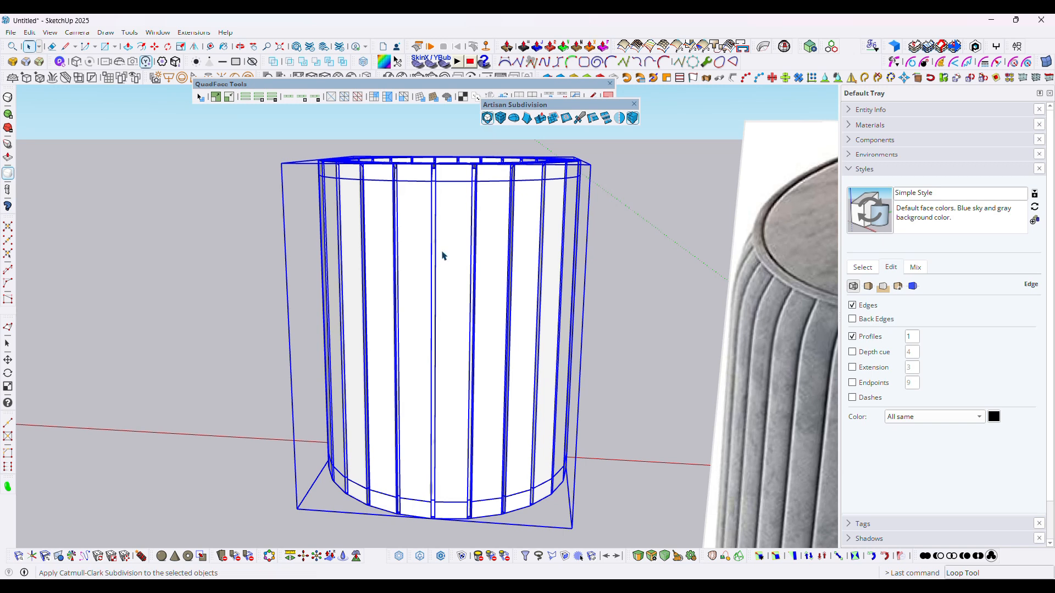
{"action": "scroll", "coordinate": [470, 172], "scroll_direction": "up", "scroll_amount": 4}
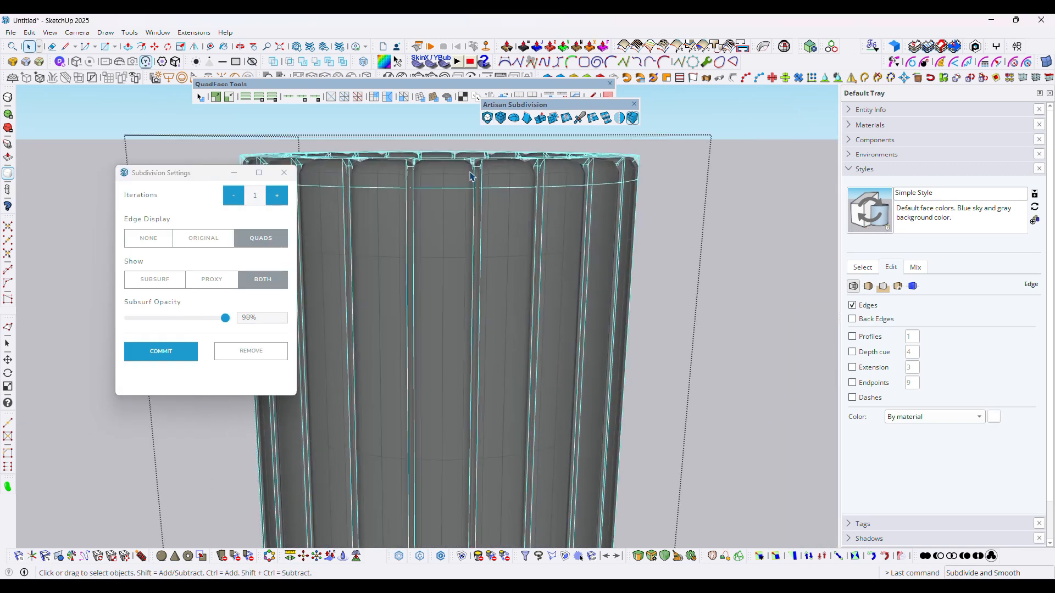
{"action": "scroll", "coordinate": [456, 195], "scroll_direction": "down", "scroll_amount": 5}
{"action": "middle_click_drag", "start_coordinate": [424, 248], "coordinate": [384, 258]}
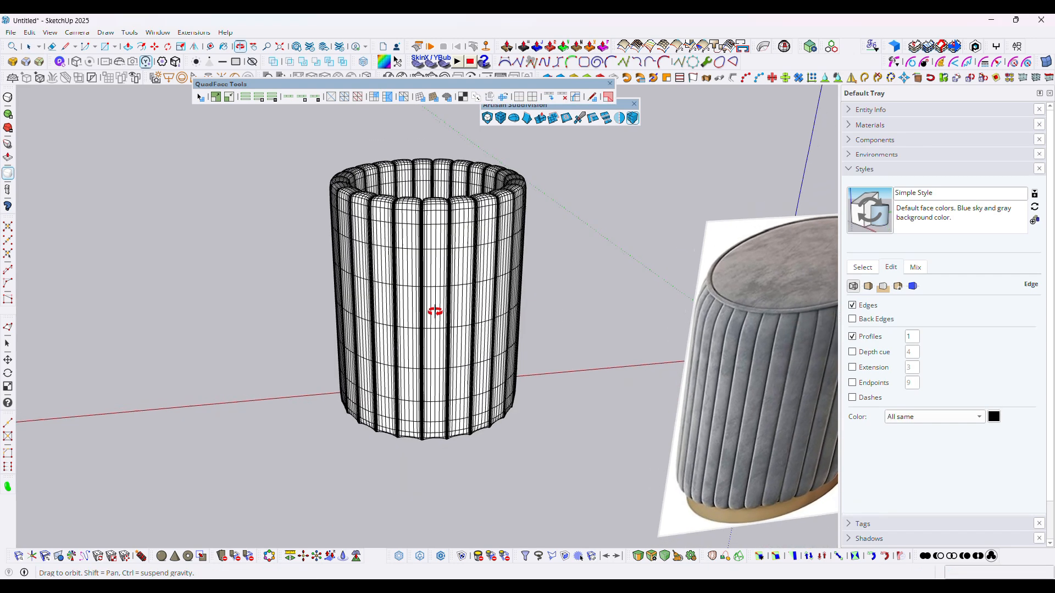
{"action": "middle_click_drag", "start_coordinate": [367, 311], "coordinate": [400, 278]}
{"action": "scroll", "coordinate": [454, 297], "scroll_direction": "up", "scroll_amount": 2}
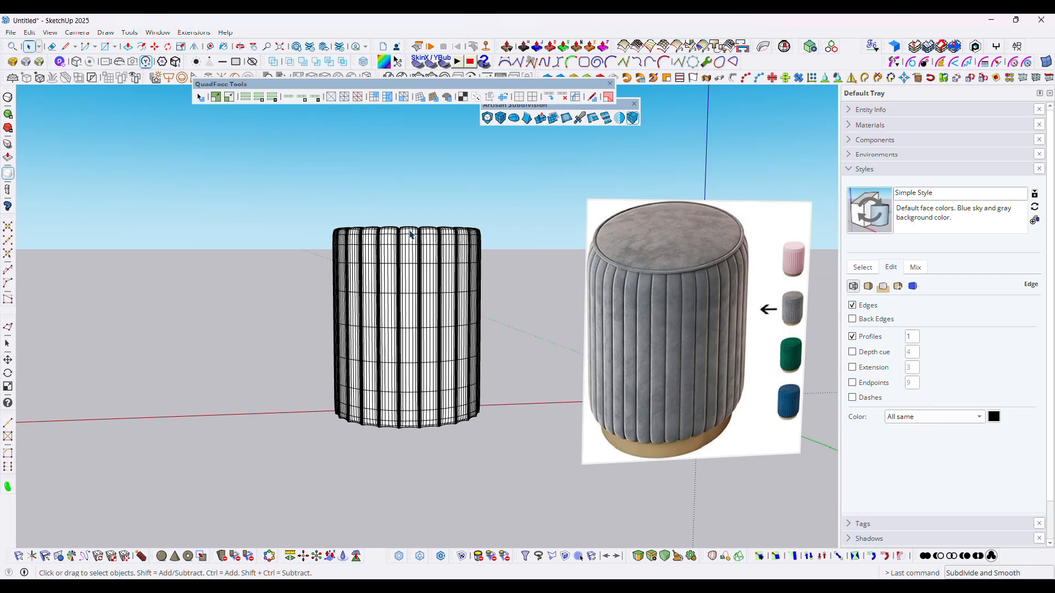
{"action": "middle_click_drag", "start_coordinate": [407, 235], "coordinate": [423, 250]}
{"action": "scroll", "coordinate": [423, 250], "scroll_direction": "down", "scroll_amount": 2}
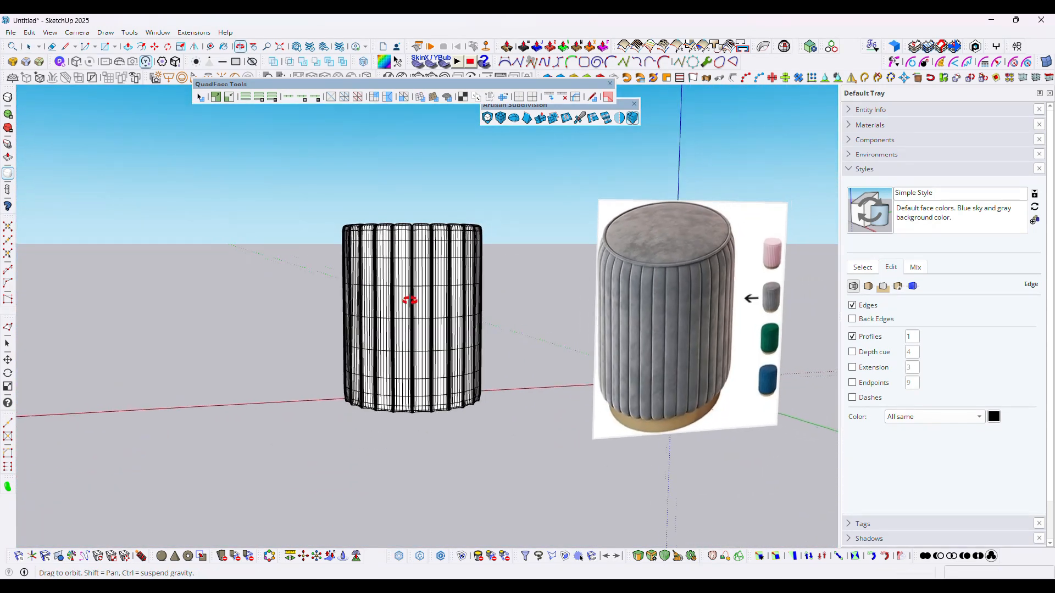
- Turn off the display of model edges and look at the stool's underside
{"action": "left_click", "coordinate": [8, 174]}
{"action": "middle_click_drag", "start_coordinate": [385, 308], "coordinate": [497, 390]}
{"action": "scroll", "coordinate": [491, 308], "scroll_direction": "up", "scroll_amount": 3}
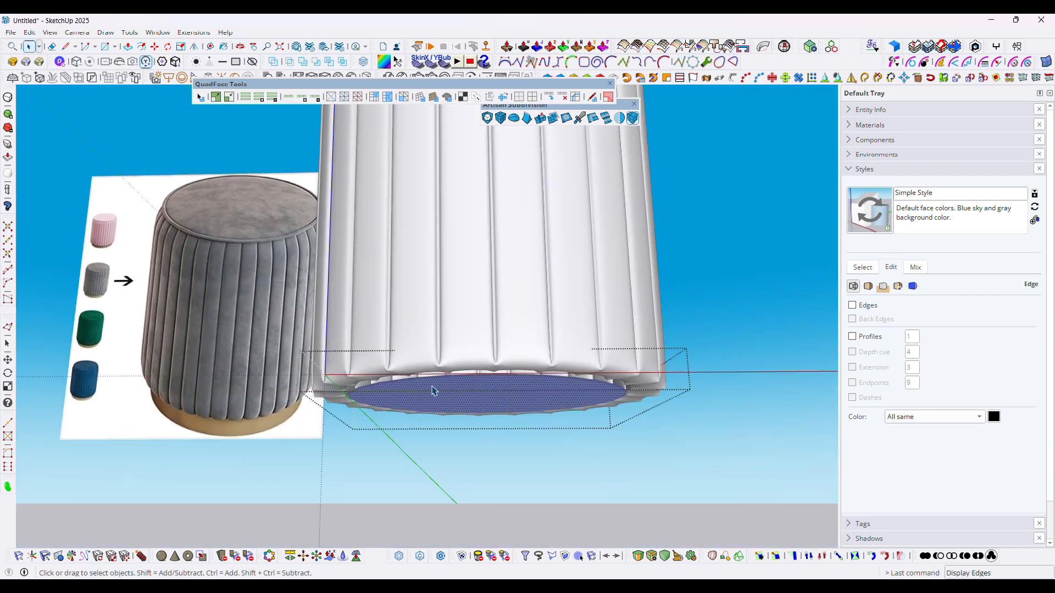
- Move the circular face vertically into the tube's bottom opening and extrude it downward as the stool's base
{"action": "scroll", "coordinate": [428, 391], "scroll_direction": "up", "scroll_amount": 5}
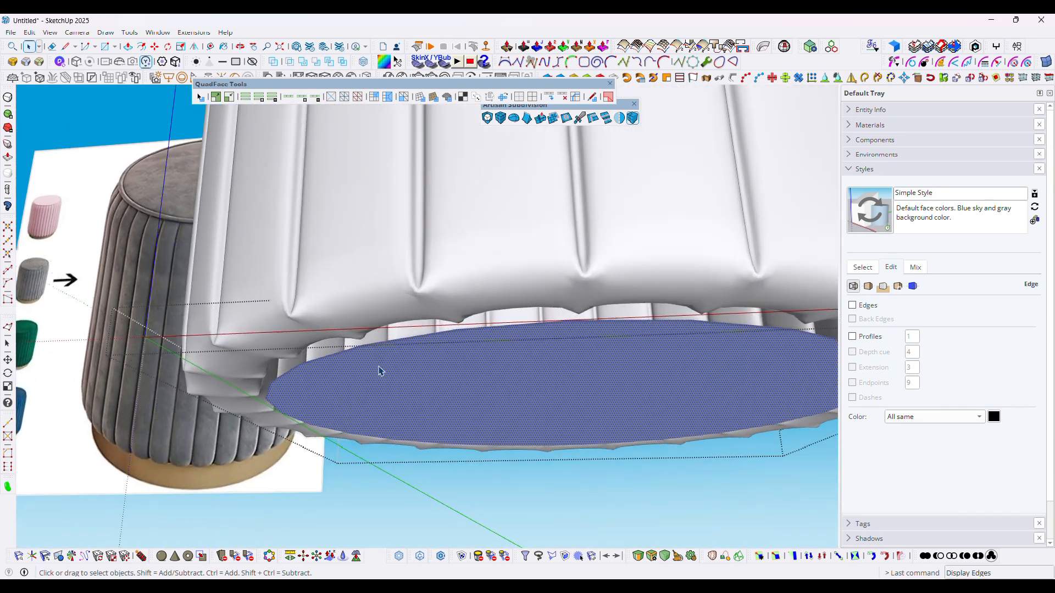
{"action": "key", "text": "m"}
{"action": "left_click", "coordinate": [337, 350]}
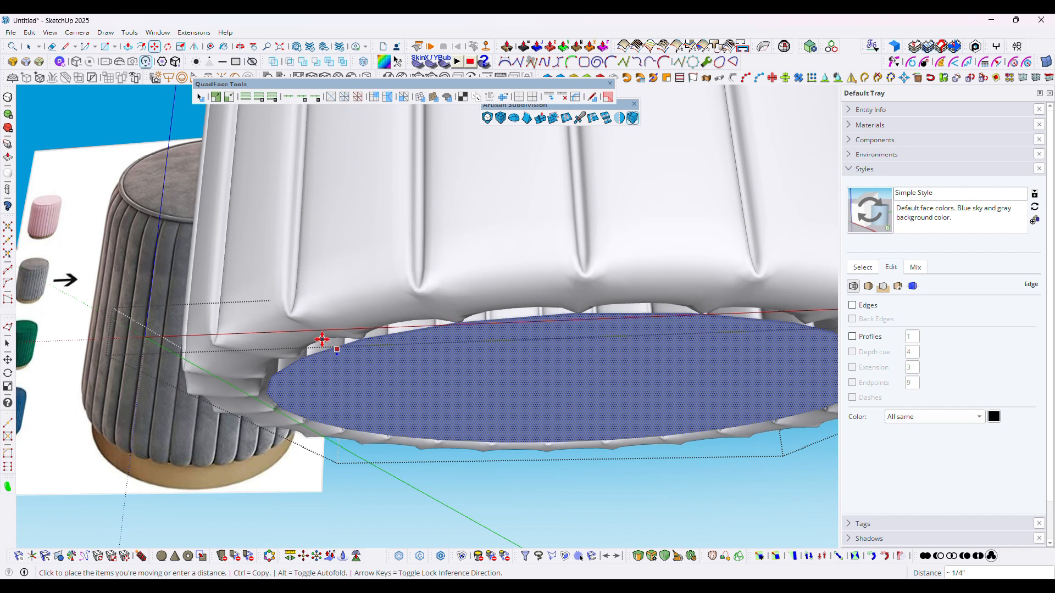
{"action": "middle_click_drag", "start_coordinate": [315, 339], "coordinate": [283, 358]}
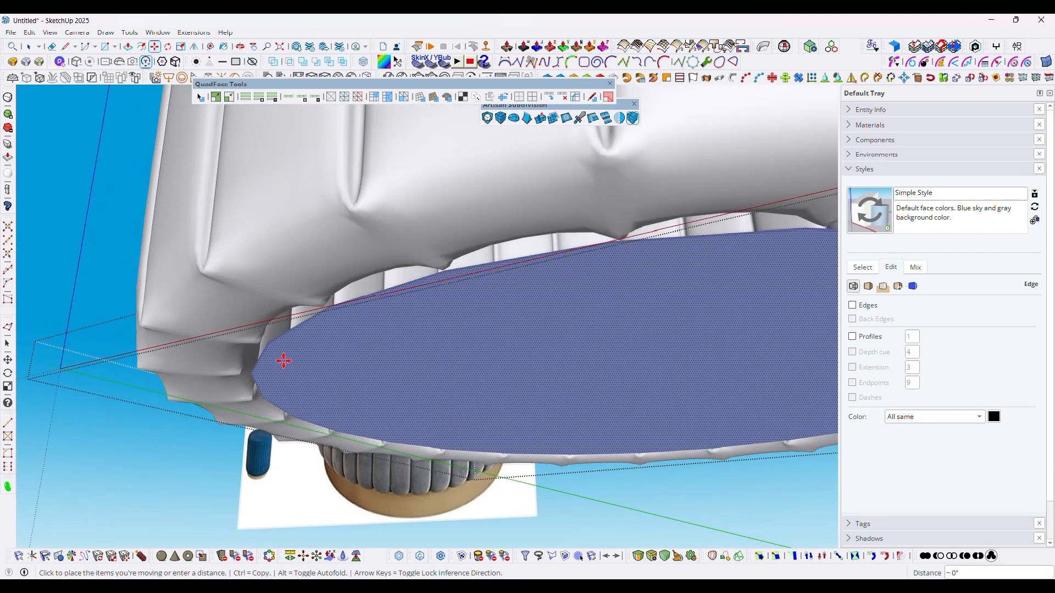
{"action": "left_click", "coordinate": [286, 395]}
{"action": "middle_click_drag", "start_coordinate": [285, 395], "coordinate": [379, 388]}
{"action": "scroll", "coordinate": [382, 386], "scroll_direction": "down", "scroll_amount": 6}
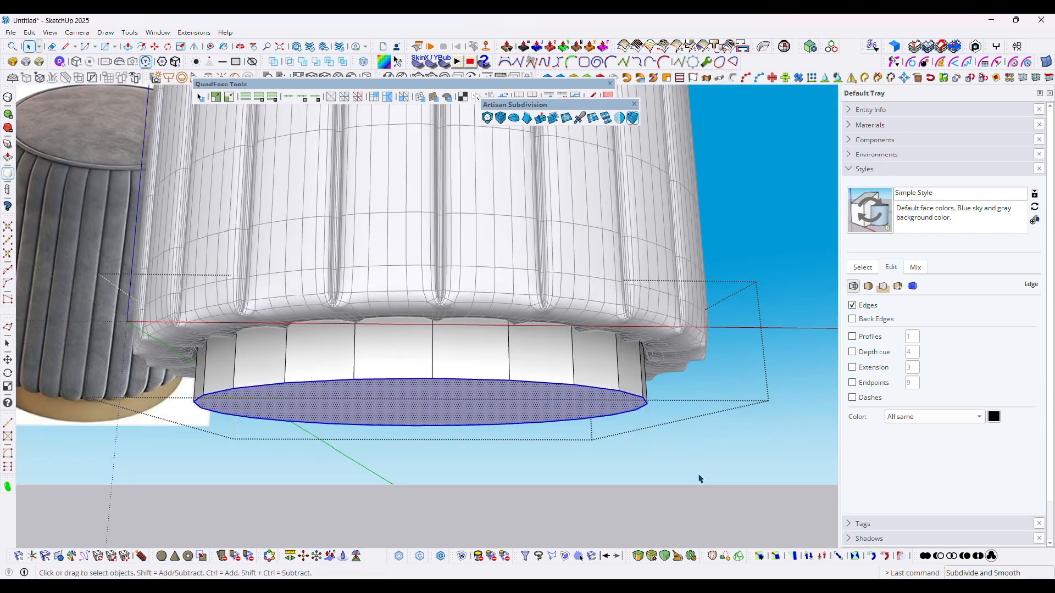
- Bevel the bottom edge of the round base with an offset of about 9/16" and 6 segments
{"action": "left_click", "coordinate": [638, 557]}
{"action": "left_click", "coordinate": [538, 382]}
{"action": "left_click", "coordinate": [538, 373]}
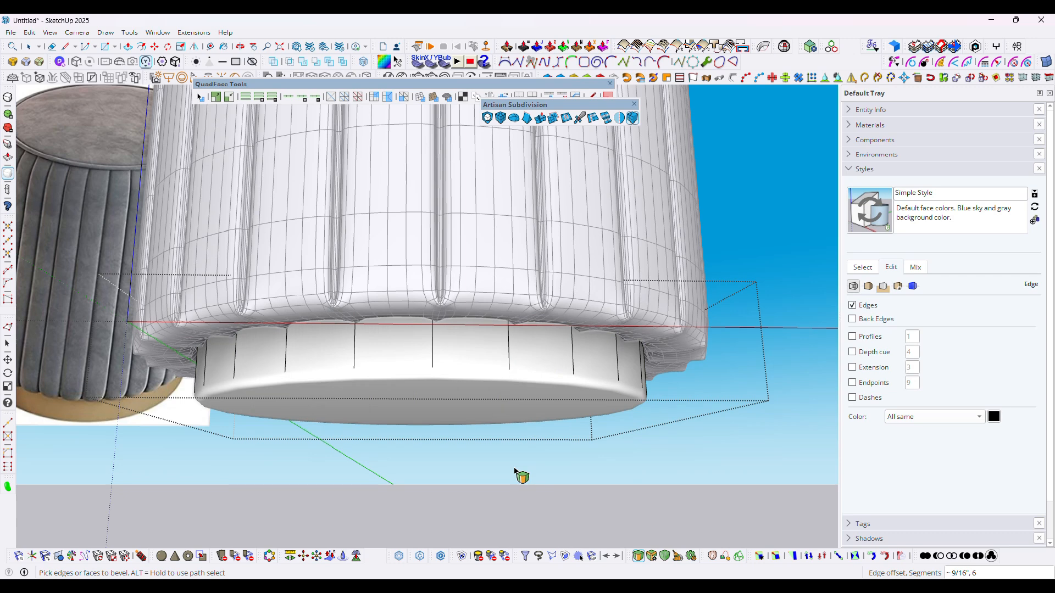
{"action": "key", "text": "space"}
{"action": "left_click", "coordinate": [515, 472]}
{"action": "scroll", "coordinate": [495, 453], "scroll_direction": "down", "scroll_amount": 5}
{"action": "middle_click_drag", "start_coordinate": [433, 414], "coordinate": [434, 492]}
{"action": "left_click", "coordinate": [434, 492]}
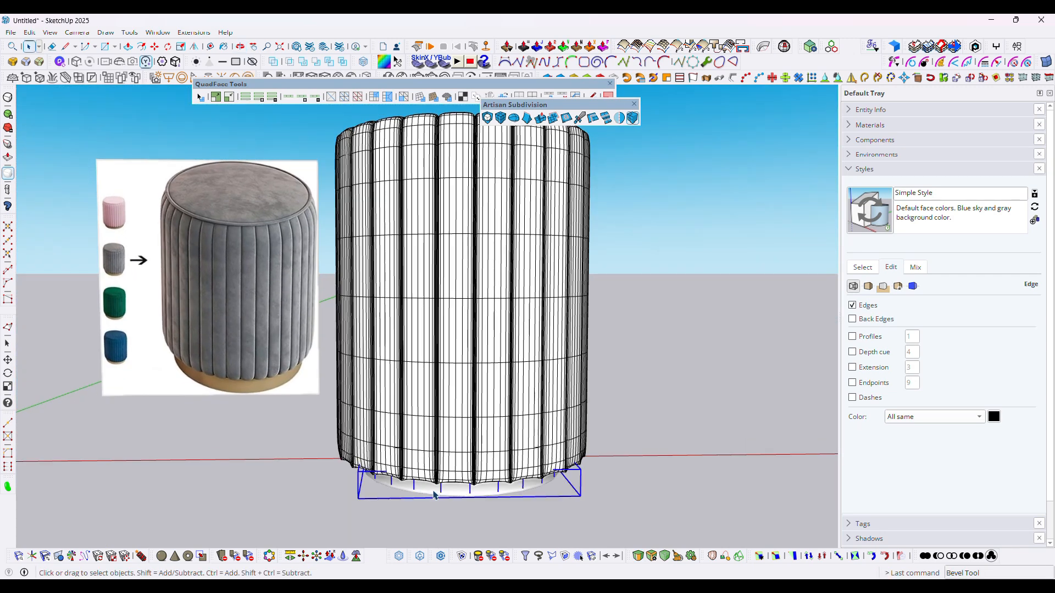
{"action": "left_click", "coordinate": [342, 476]}
- Copy the base's top face straight up inside the tube and raise the copy about 1 5/16" to the upper rim
{"action": "scroll", "coordinate": [349, 473], "scroll_direction": "down", "scroll_amount": 3}
{"action": "mouse_move", "coordinate": [431, 393]}
{"action": "middle_mouse_down"}
{"action": "mouse_move", "coordinate": [421, 286]}
{"action": "mouse_move", "coordinate": [418, 408]}
{"action": "middle_mouse_up"}
{"action": "middle_click_drag", "start_coordinate": [422, 327], "coordinate": [431, 414]}
{"action": "double_click", "coordinate": [428, 414]}
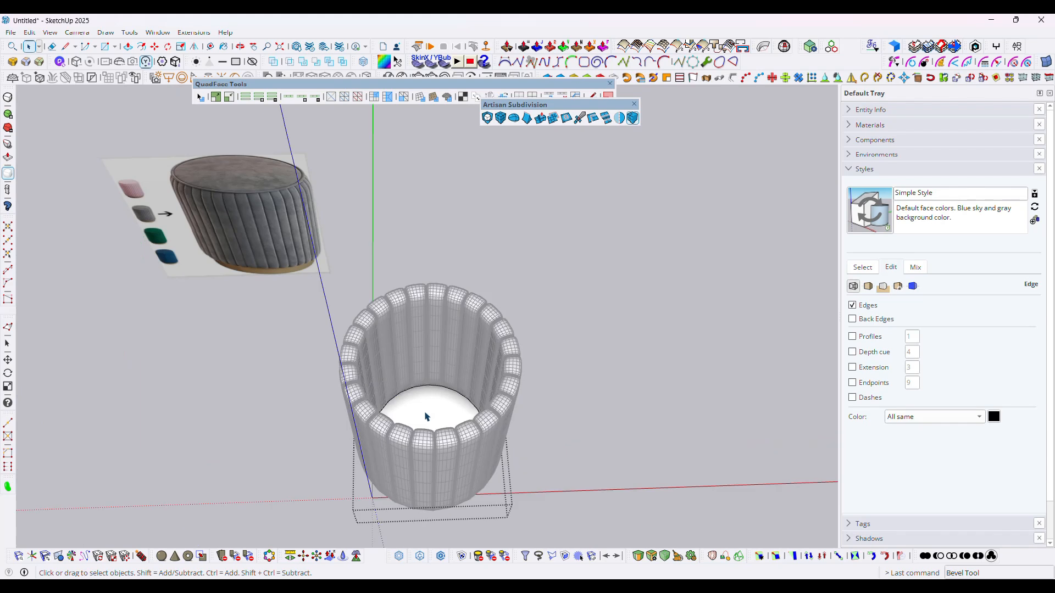
{"action": "left_click", "coordinate": [425, 412]}
{"action": "key", "text": "m"}
{"action": "key", "text": "ctrl"}
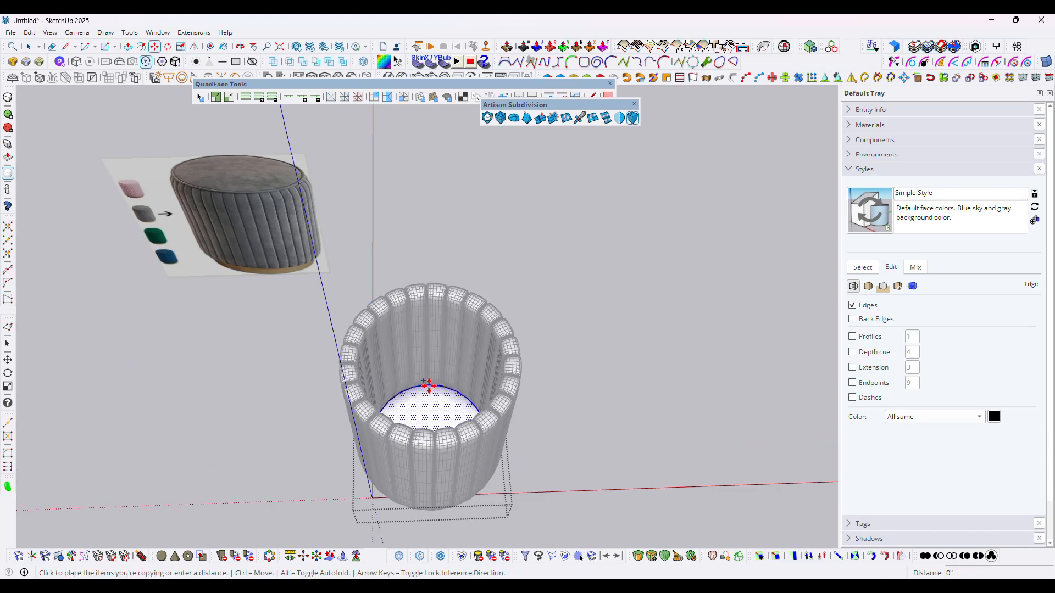
{"action": "left_click", "coordinate": [429, 387]}
{"action": "left_click", "coordinate": [400, 308]}
{"action": "middle_click_drag", "start_coordinate": [397, 365], "coordinate": [431, 252]}
{"action": "scroll", "coordinate": [427, 310], "scroll_direction": "up", "scroll_amount": 3}
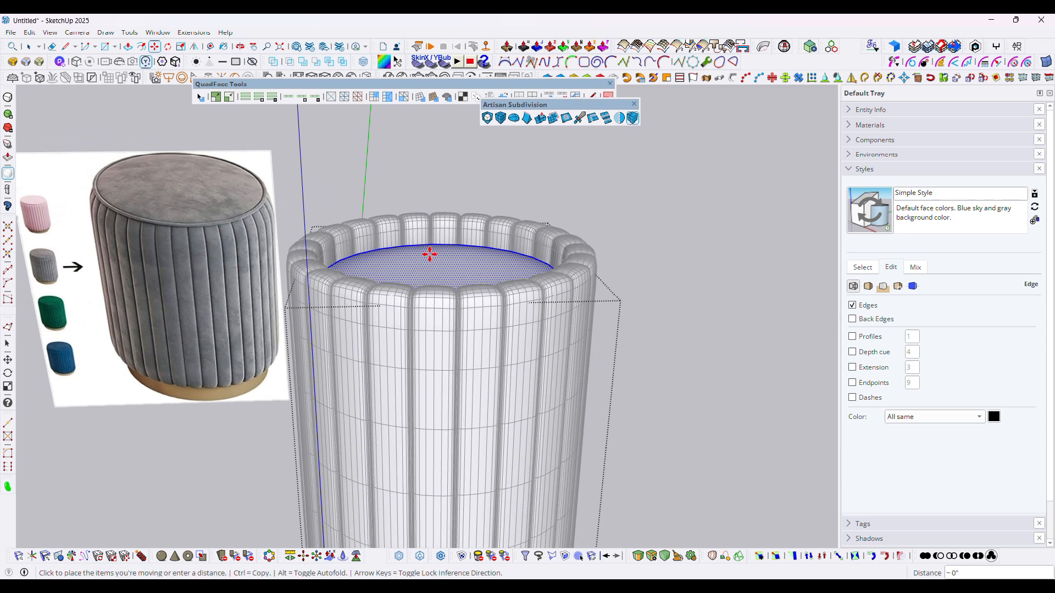
{"action": "left_click", "coordinate": [430, 252]}
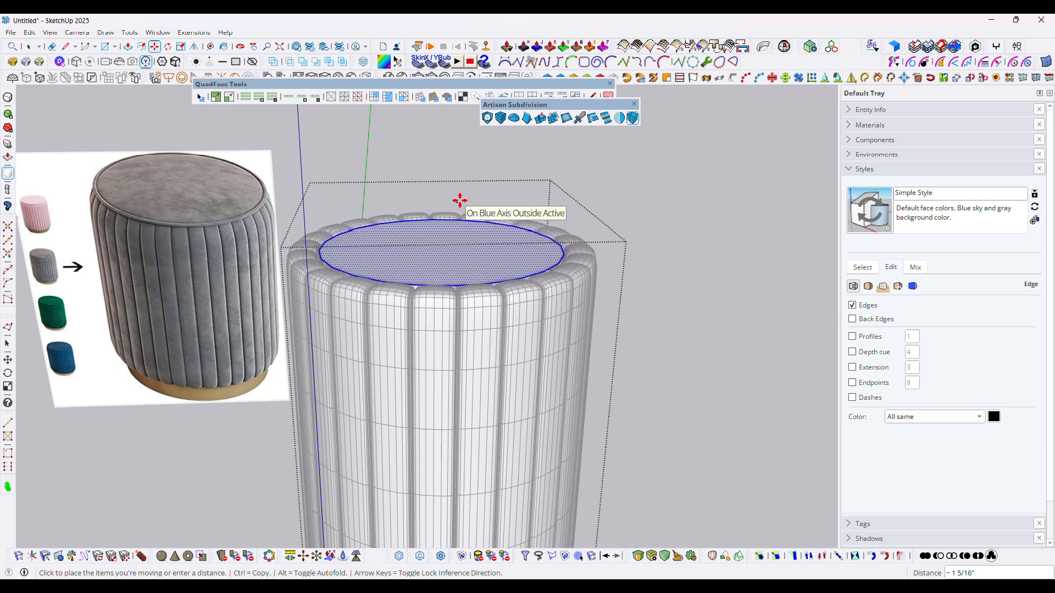
{"action": "left_click", "coordinate": [459, 201]}
- Scale the copied disc up uniformly about its center to reach the outer ribs, and raise it about 3/8"
{"action": "key", "text": "s"}
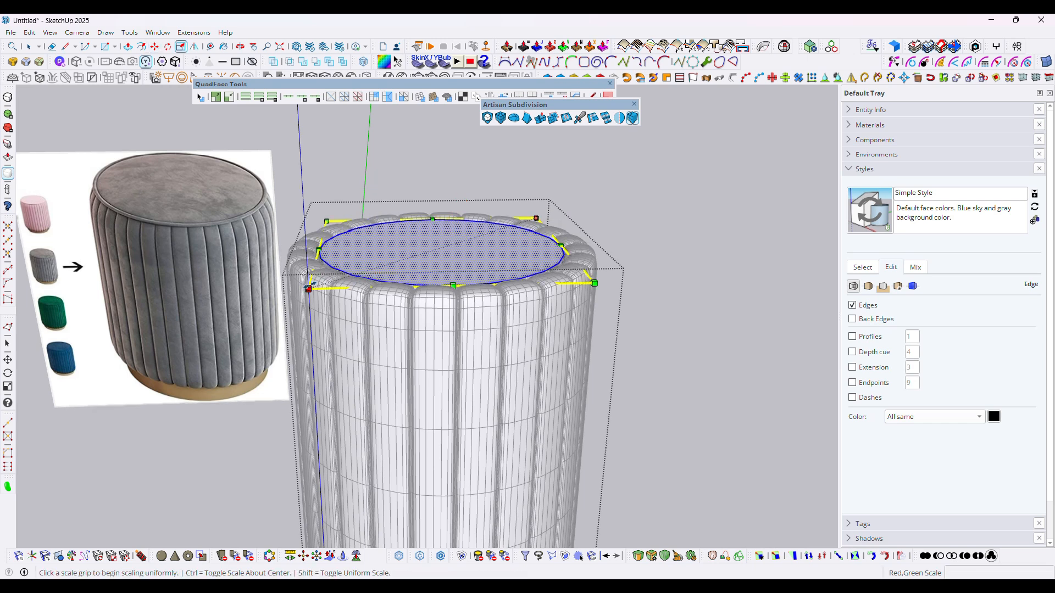
{"action": "left_click", "coordinate": [306, 287]}
{"action": "key", "text": "ctrl"}
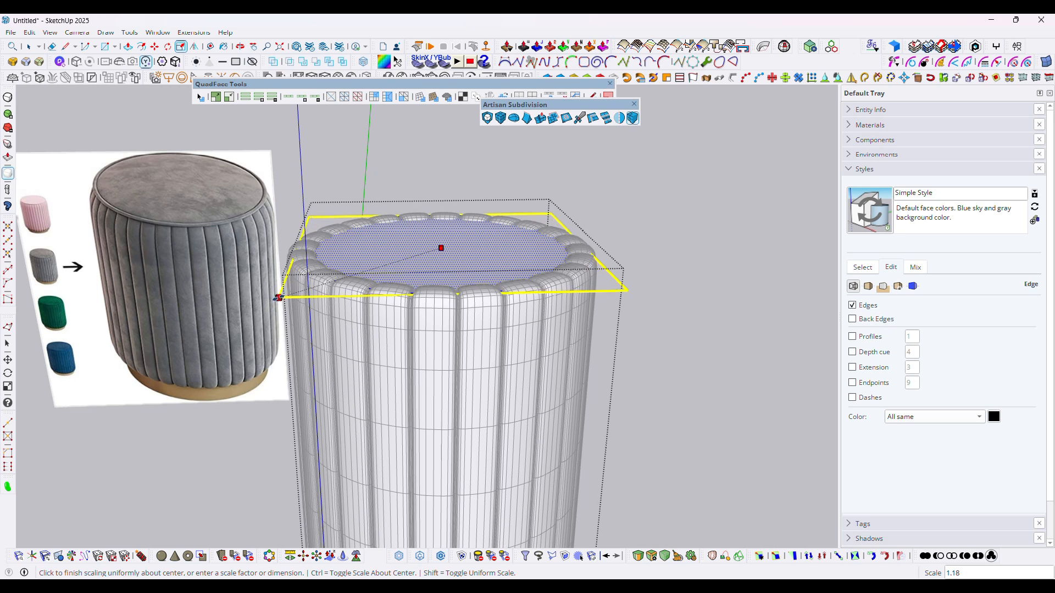
{"action": "left_click", "coordinate": [269, 302]}
{"action": "scroll", "coordinate": [476, 280], "scroll_direction": "up", "scroll_amount": 3}
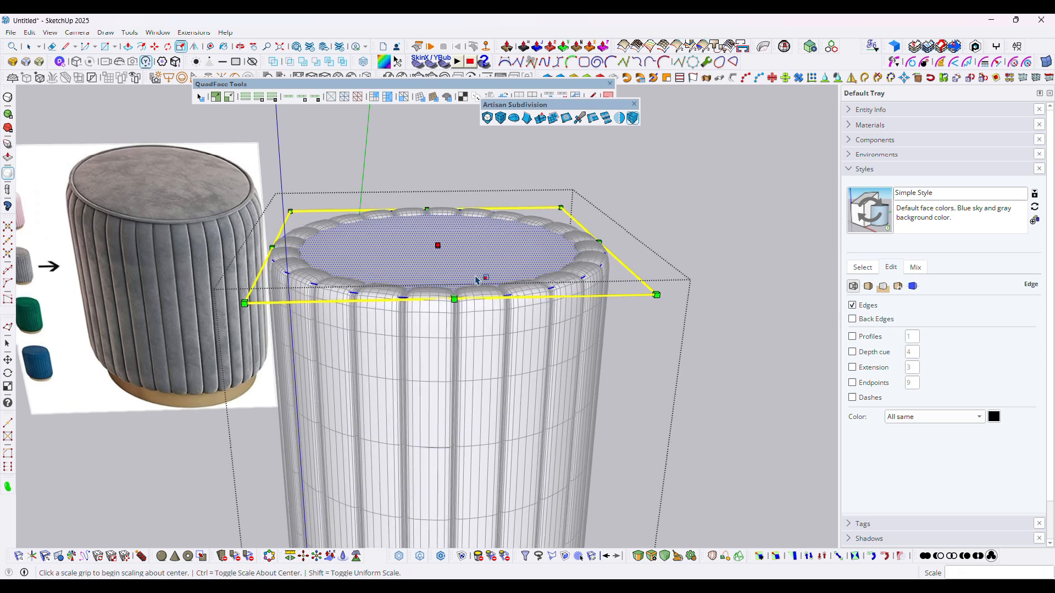
{"action": "key", "text": "m"}
{"action": "left_click", "coordinate": [479, 262]}
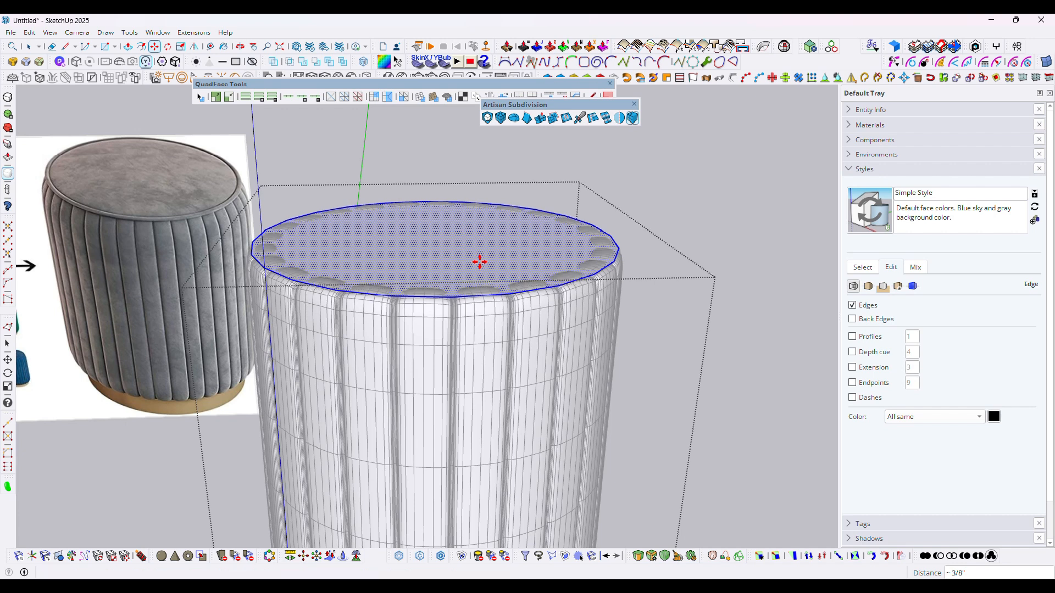
{"action": "key", "text": "space"}
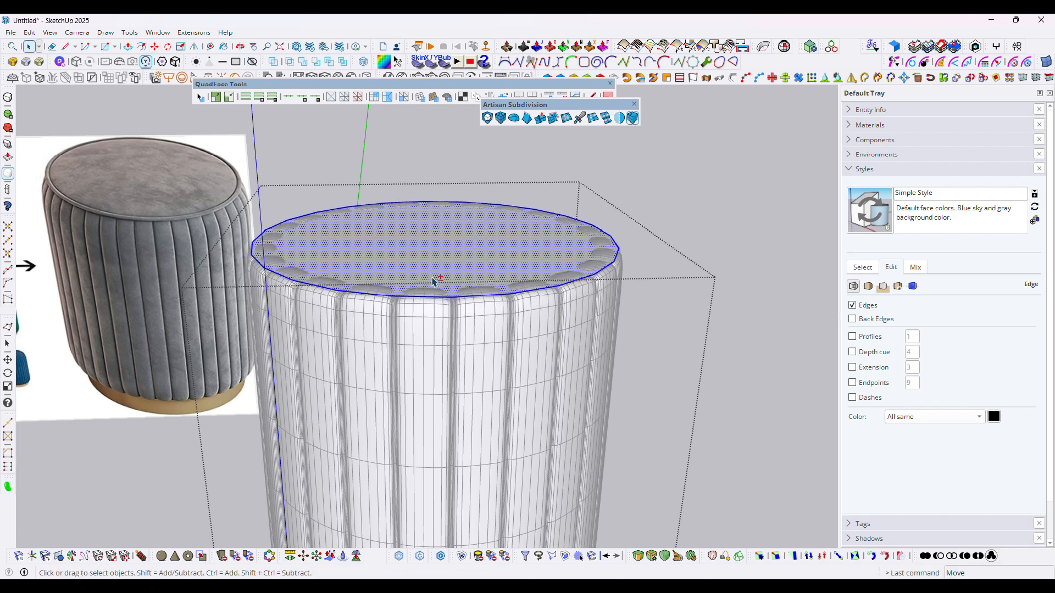
- Copy only the disc's outline edges, without its face, and paste them in place outside the base group
{"action": "key", "text": "Delete"}
{"action": "key", "text": "ctrl+z"}
{"action": "left_click", "coordinate": [432, 282], "text": "shift"}
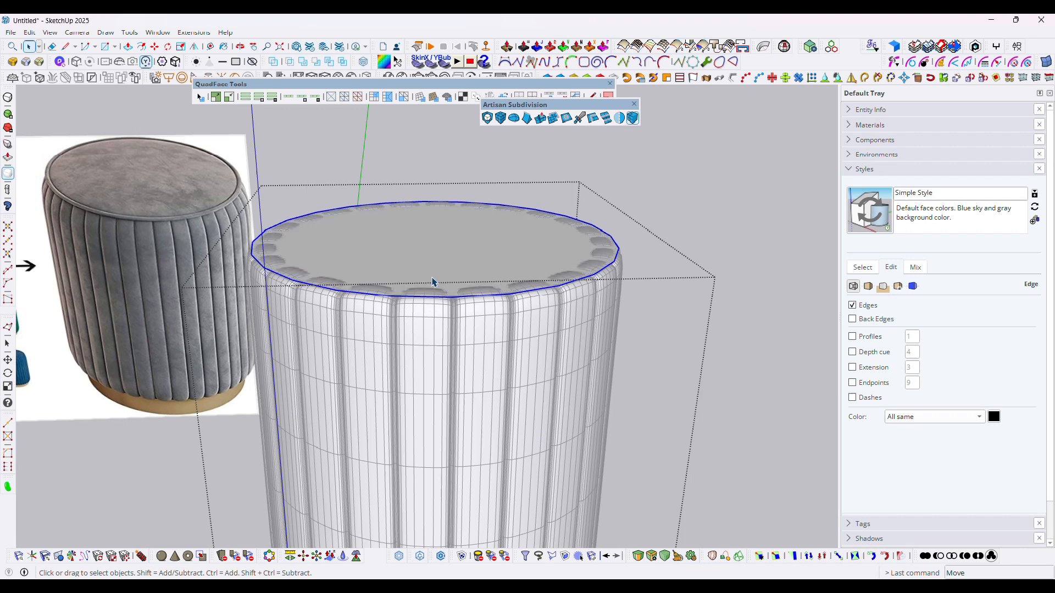
{"action": "left_click", "coordinate": [653, 216]}
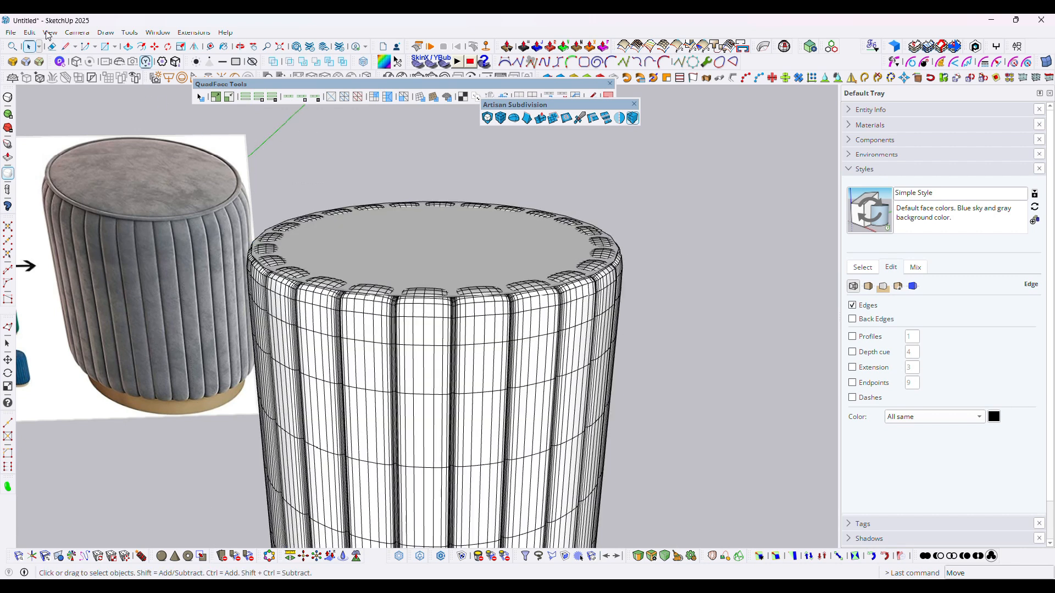
{"action": "left_click", "coordinate": [30, 32]}
{"action": "left_click", "coordinate": [47, 111]}
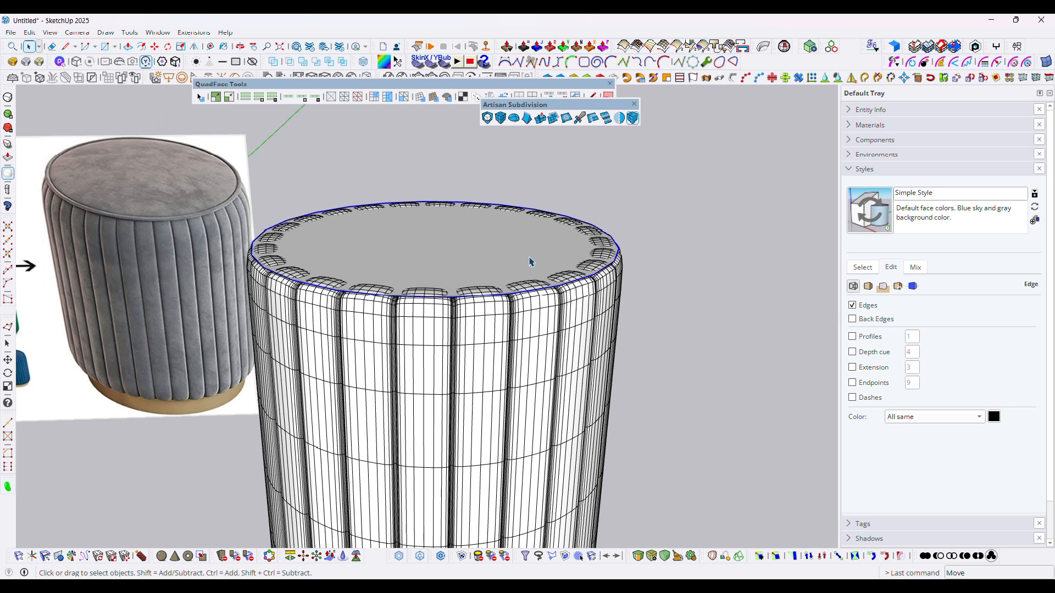
- Try to convert the pasted outline with Lines to Tube at about 3/16" diameter and precision 10, and undo it
{"action": "right_click", "coordinate": [432, 86]}
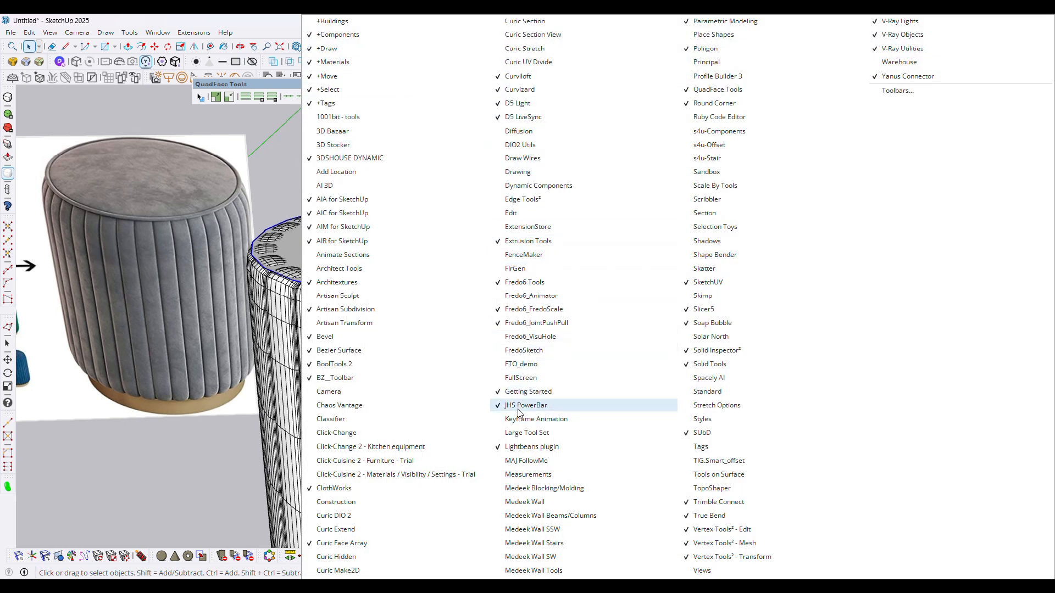
{"action": "left_click", "coordinate": [283, 90]}
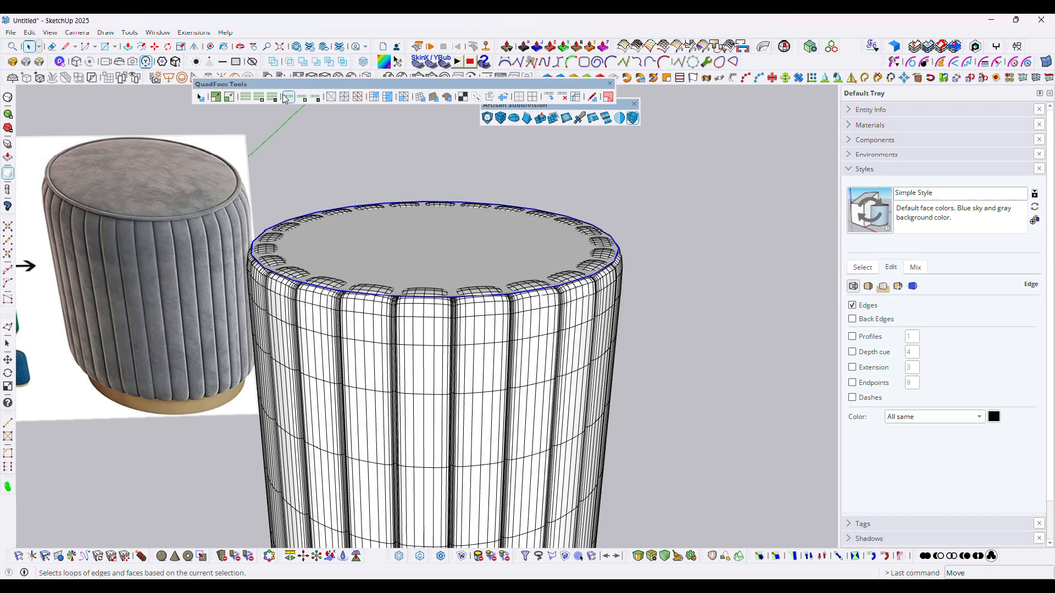
{"action": "left_click", "coordinate": [732, 79]}
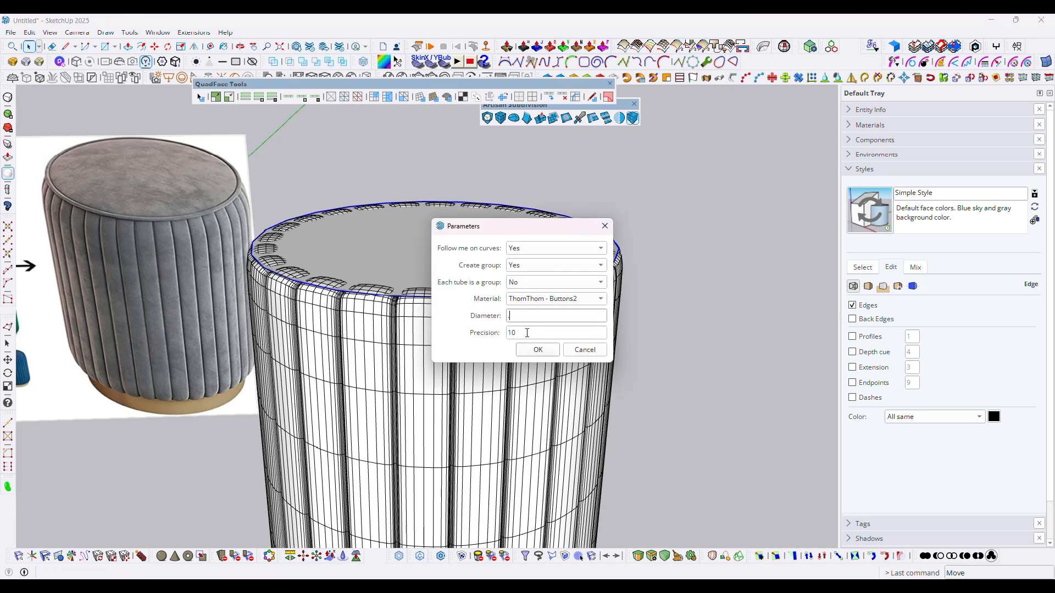
{"action": "left_click", "coordinate": [537, 350]}
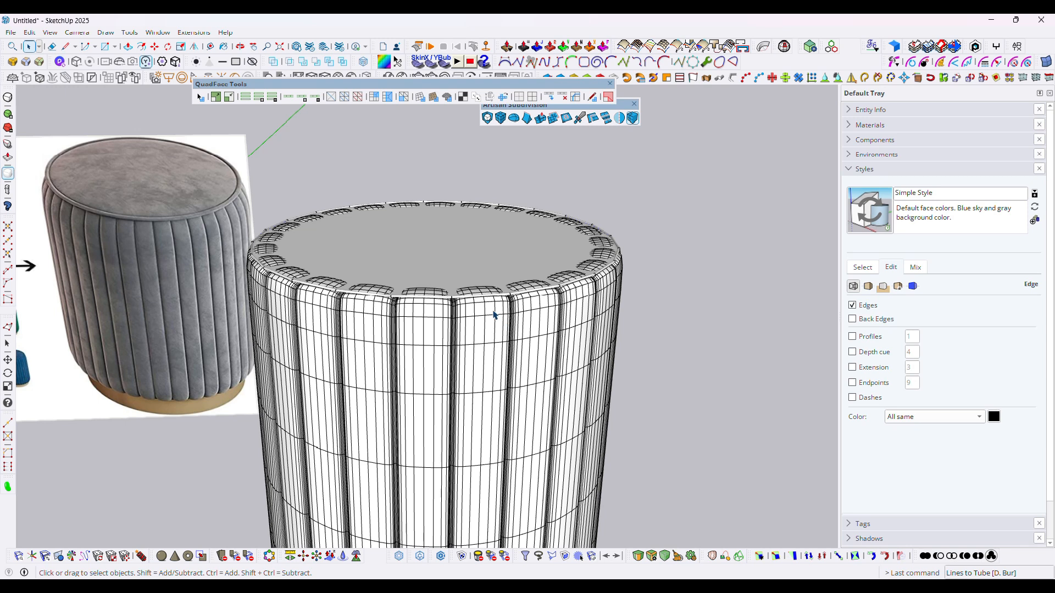
{"action": "key", "text": "ctrl+z"}
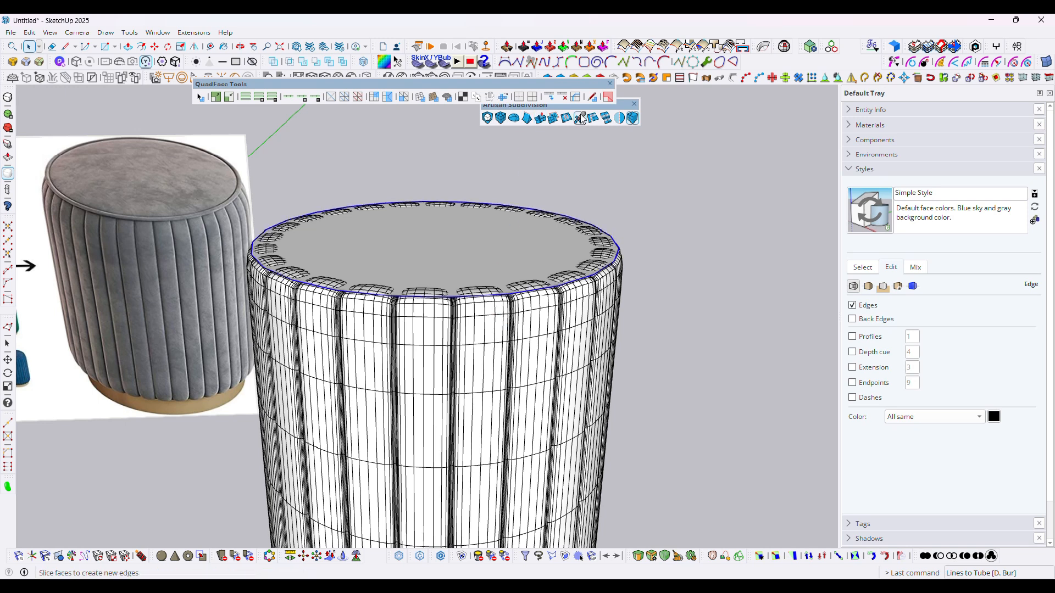
- Convert the pasted rim outline into a single grouped piping tube with Lines to Tube, following curves with precision 10
{"action": "left_click", "coordinate": [732, 80]}
{"action": "left_click", "coordinate": [492, 317]}
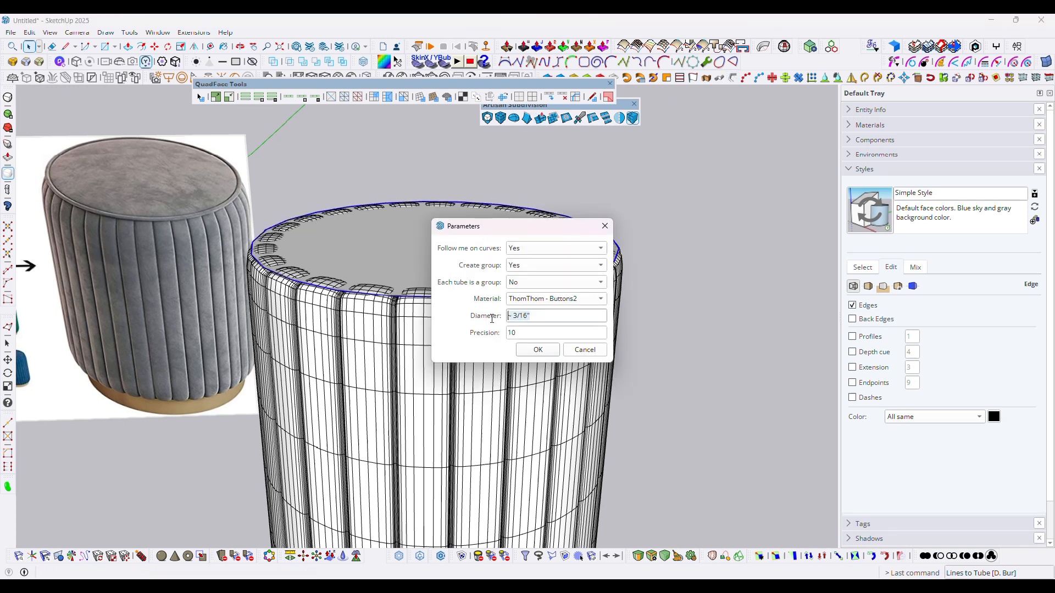
{"action": "left_click", "coordinate": [530, 350]}
- Offset the top disc's outline inward repeatedly to form five concentric rings across the seat
{"action": "middle_click_drag", "start_coordinate": [483, 283], "coordinate": [341, 307]}
{"action": "key", "text": "f"}
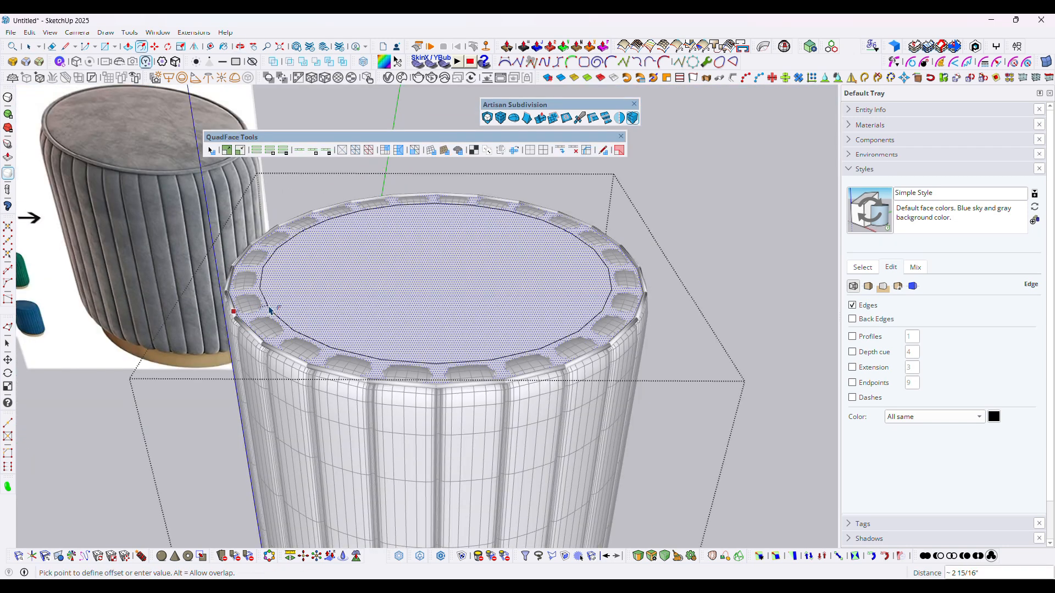
{"action": "left_click", "coordinate": [285, 297]}
{"action": "left_click", "coordinate": [295, 289]}
{"action": "left_click", "coordinate": [309, 286]}
{"action": "left_click", "coordinate": [330, 285]}
{"action": "left_click", "coordinate": [362, 273]}
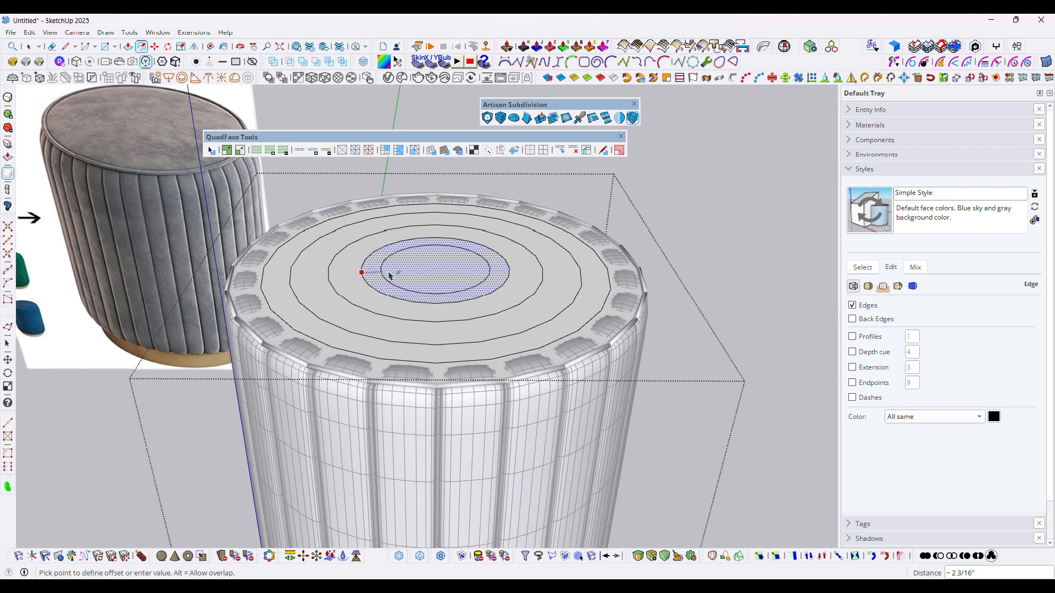
{"action": "left_click", "coordinate": [398, 273]}
- Subdivide the whole ringed seat disc and select its centre vertex in Vertex Tools
{"action": "key", "text": "space"}
{"action": "triple_click", "coordinate": [397, 272]}
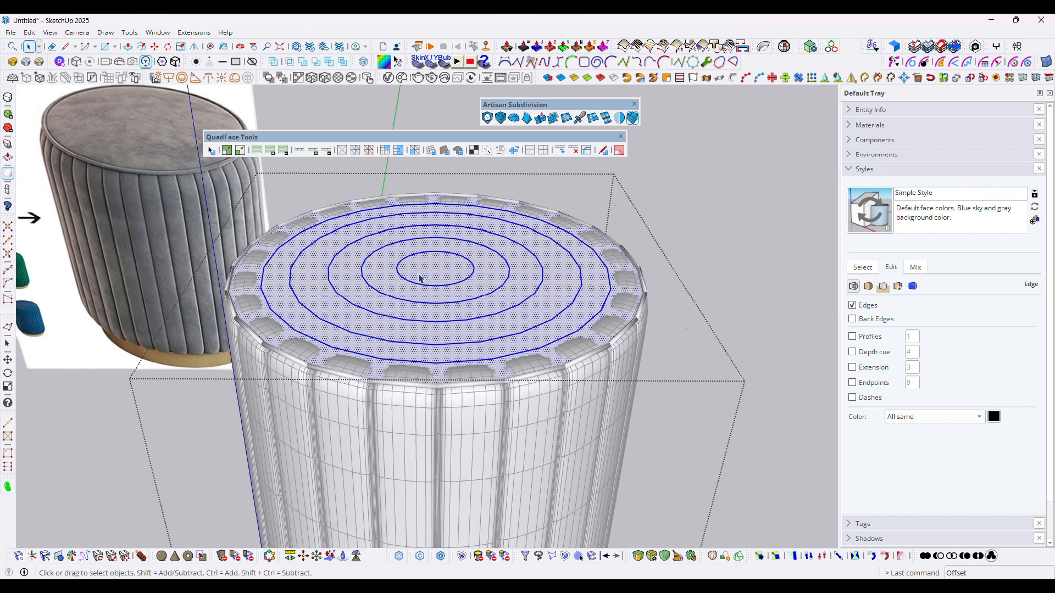
{"action": "scroll", "coordinate": [419, 278], "scroll_direction": "down", "scroll_amount": 1}
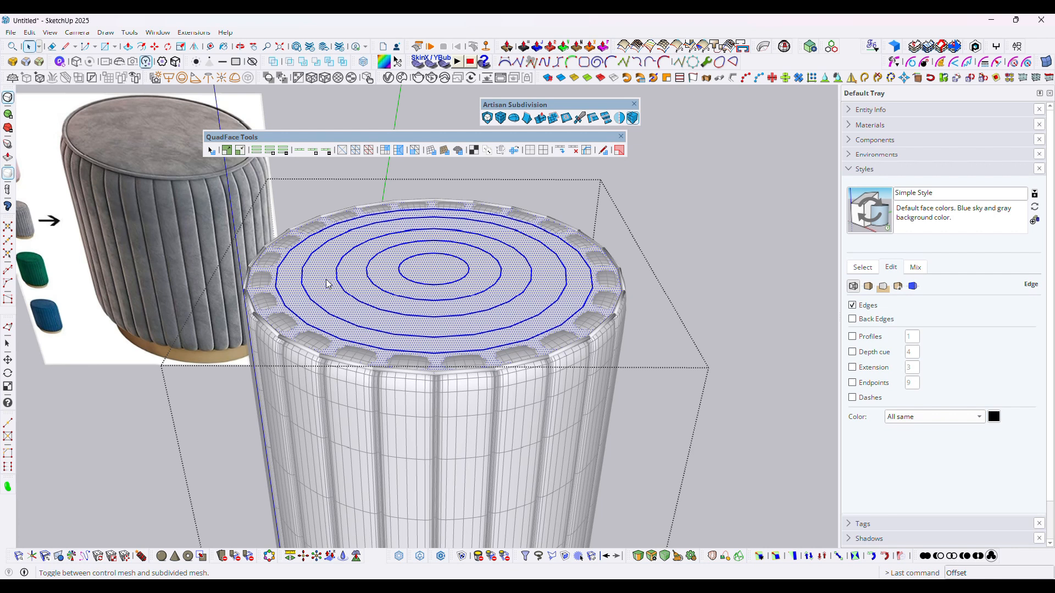
{"action": "scroll", "coordinate": [357, 292], "scroll_direction": "up", "scroll_amount": 2}
{"action": "middle_click_drag", "start_coordinate": [425, 300], "coordinate": [422, 283]}
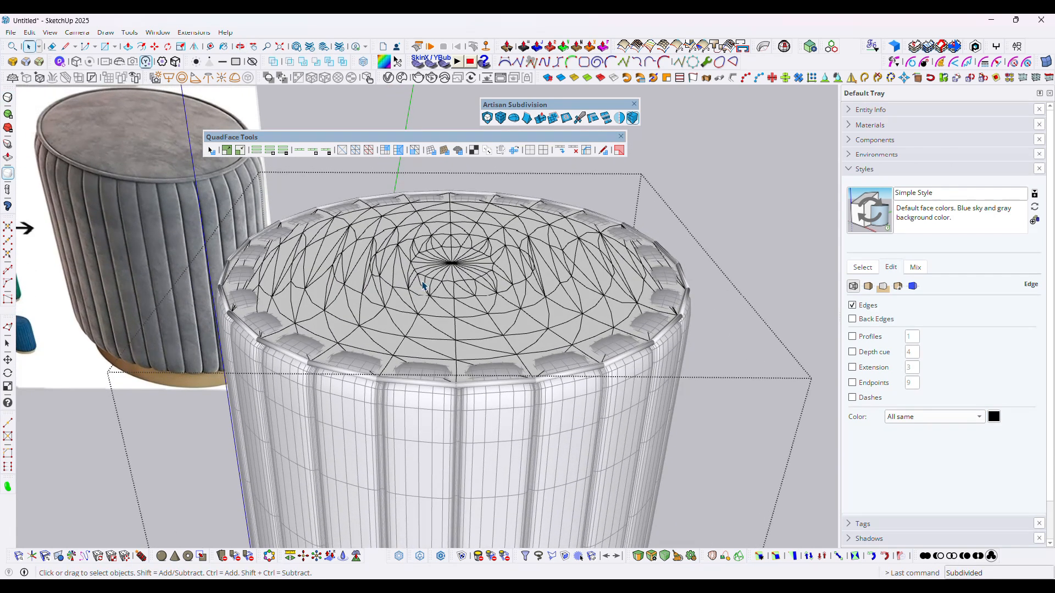
{"action": "left_click", "coordinate": [7, 328]}
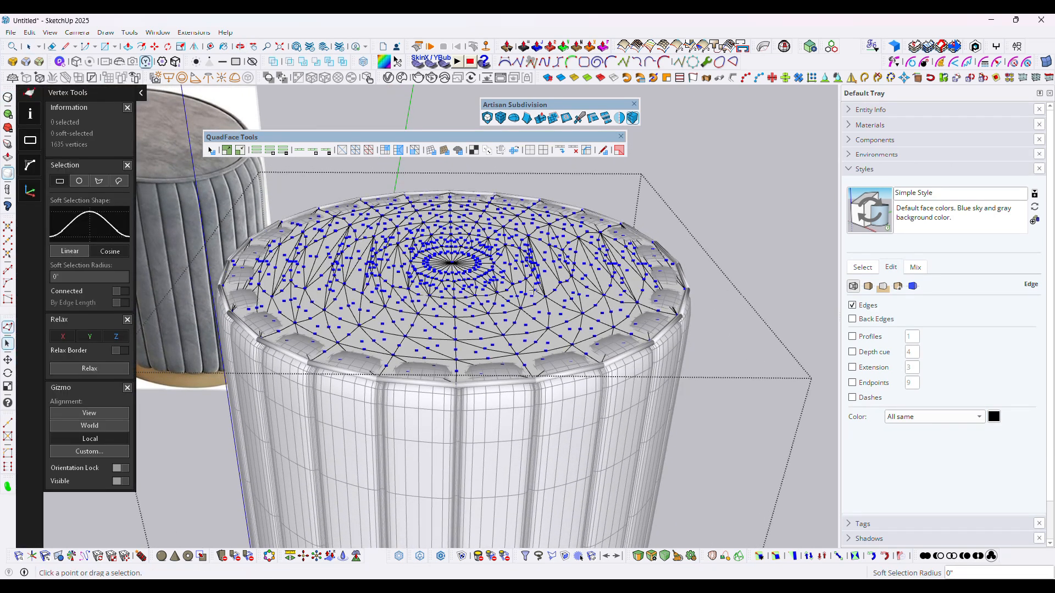
{"action": "left_click", "coordinate": [454, 264]}
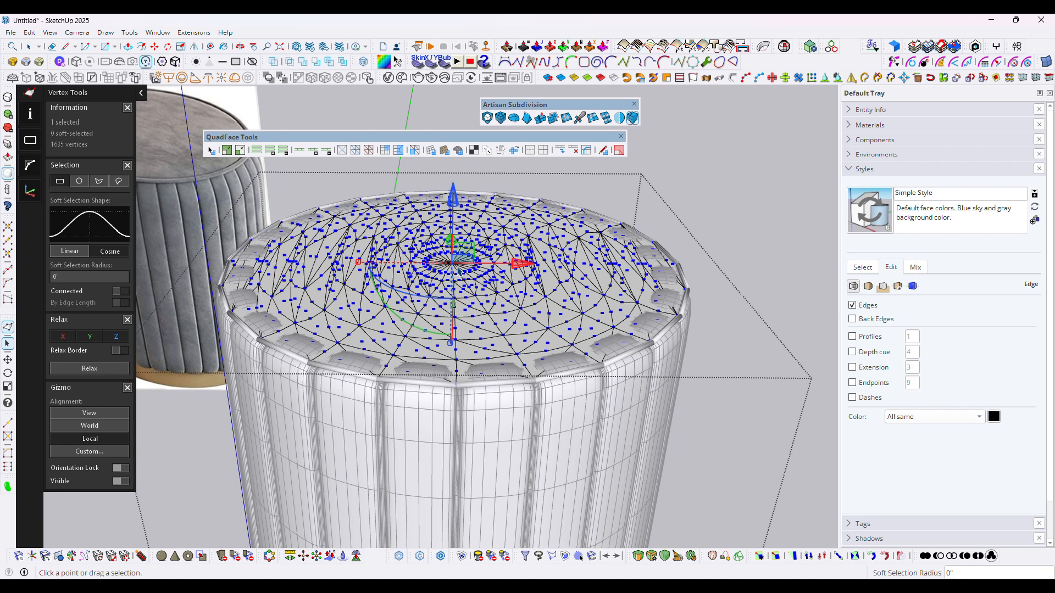
- Try to raise the seat's centre vertex with a soft selection radius of 10, and undo it
{"action": "left_click", "coordinate": [90, 280]}
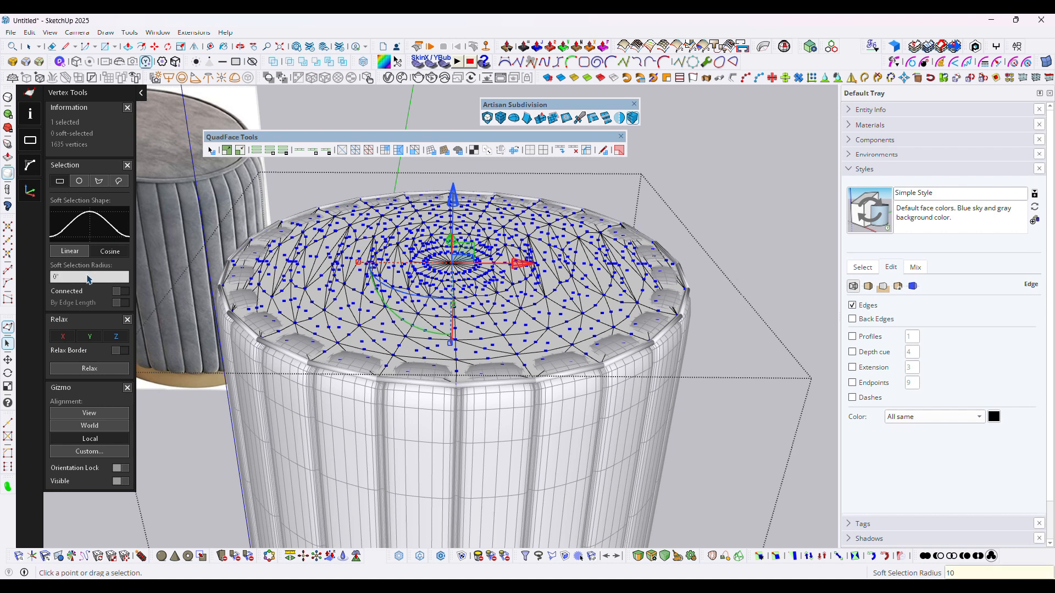
{"action": "key", "text": "Return"}
{"action": "left_click_drag", "start_coordinate": [451, 205], "coordinate": [452, 200]}
{"action": "middle_click_drag", "start_coordinate": [419, 288], "coordinate": [411, 214]}
{"action": "key", "text": "ctrl+z"}
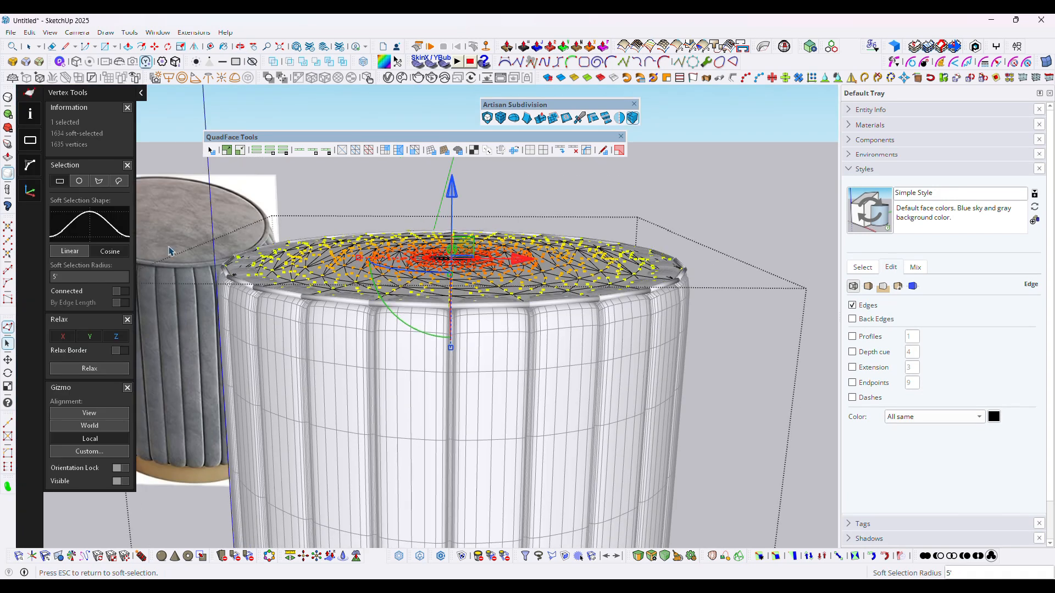
- Narrow the soft selection radius around the seat's centre vertex step by step, ending at 2'
{"action": "type", "text": "'"}
{"action": "key", "text": "Return"}
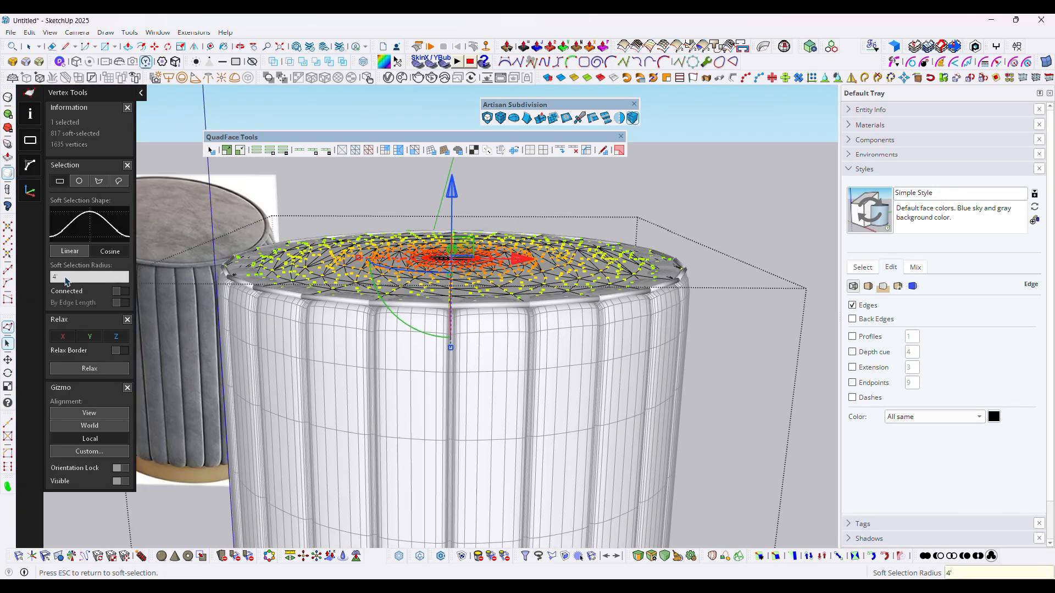
{"action": "type", "text": "3'"}
{"action": "key", "text": "Return"}
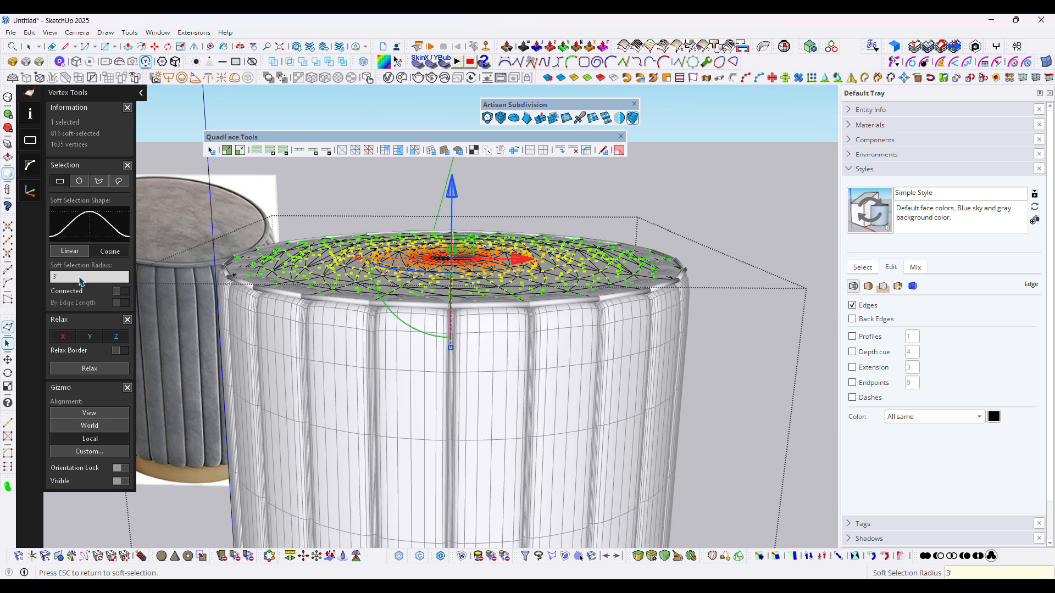
{"action": "type", "text": "2'"}
{"action": "key", "text": "Return"}
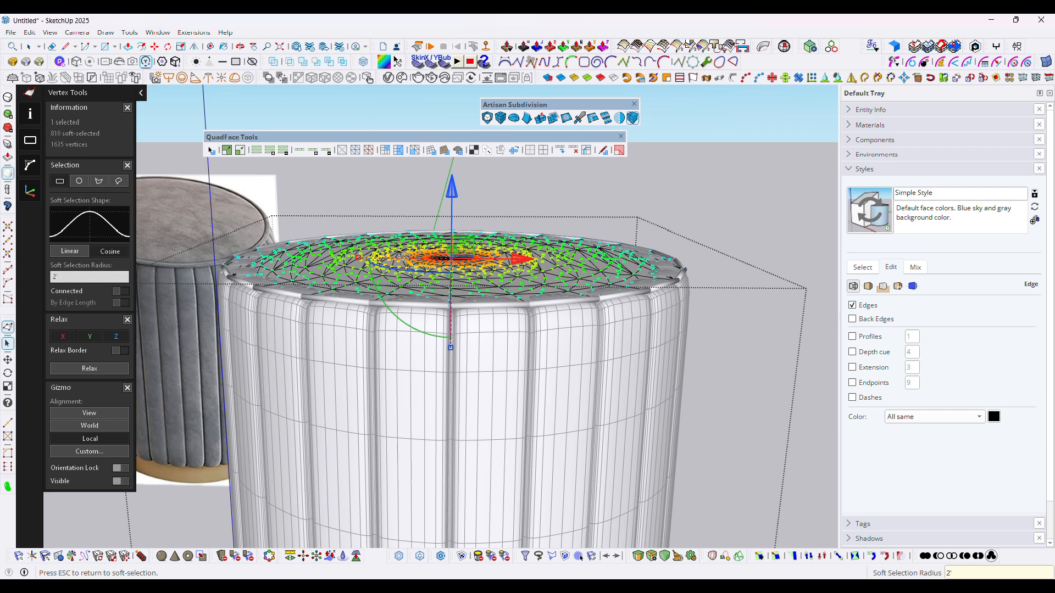
{"action": "type", "text": "2"}
{"action": "key", "text": "Return"}
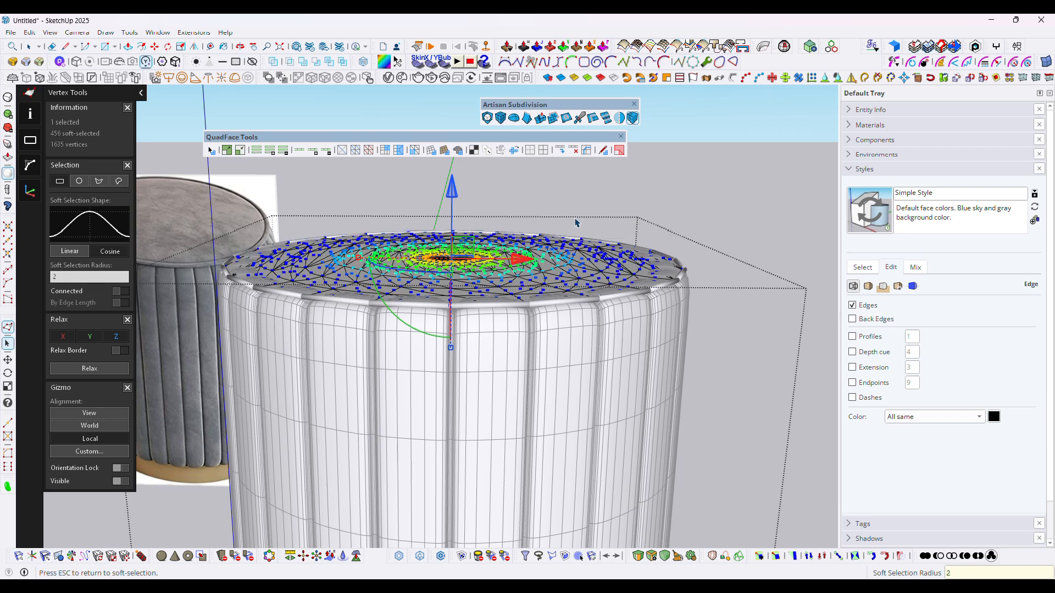
{"action": "type", "text": "2'"}
{"action": "key", "text": "Return"}
- Raise the softly selected centre vertex into a gentle seat dome, leave the group and hide the model's edges
{"action": "left_click_drag", "start_coordinate": [454, 201], "coordinate": [434, 221]}
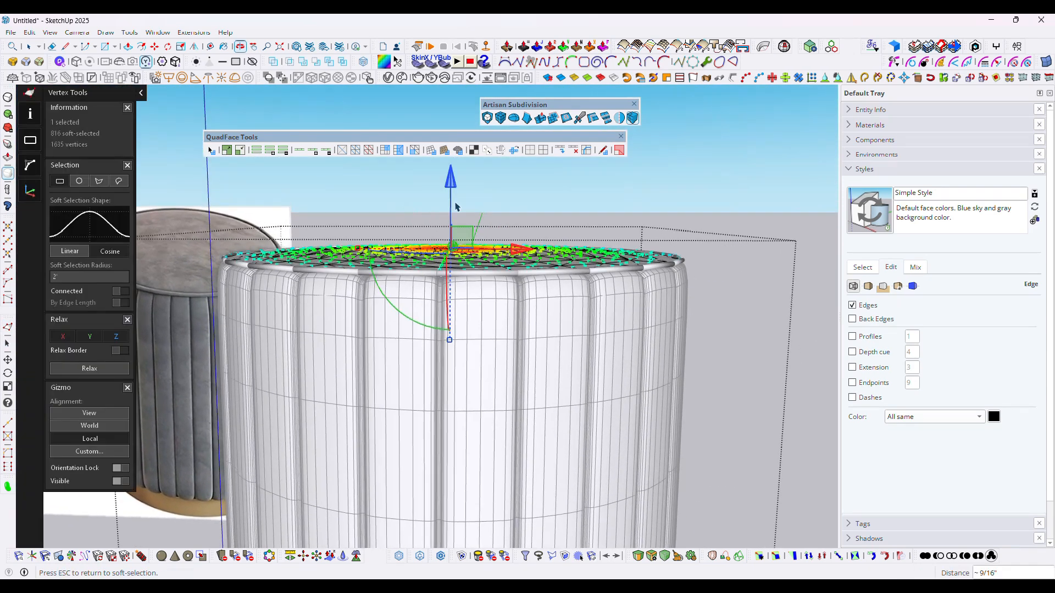
{"action": "left_click_drag", "start_coordinate": [449, 187], "coordinate": [449, 196]}
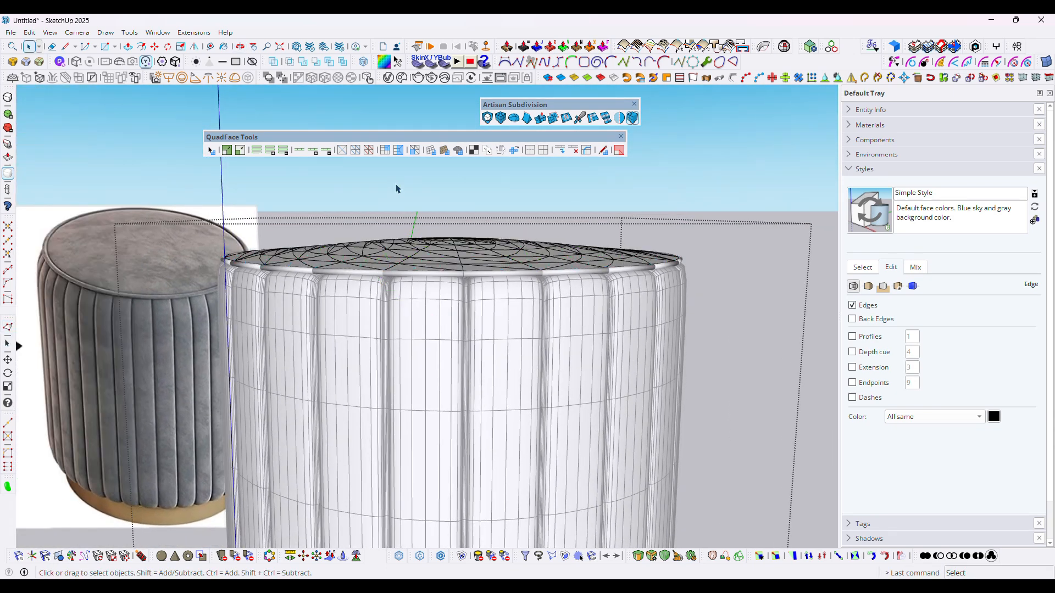
{"action": "left_click_drag", "start_coordinate": [399, 190], "coordinate": [421, 301]}
{"action": "key", "text": "space"}
{"action": "left_click", "coordinate": [420, 301]}
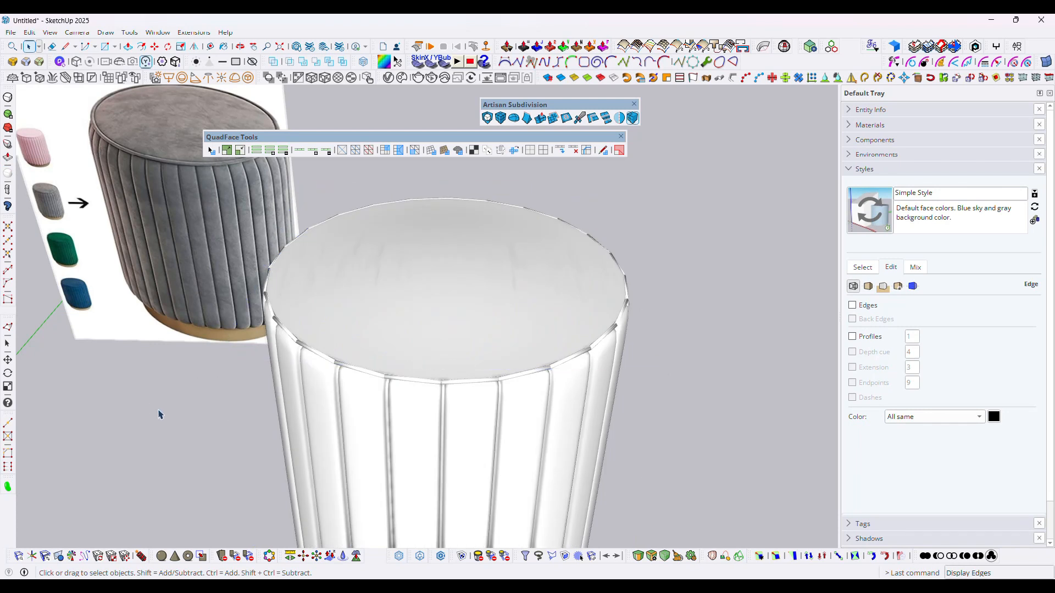
- Examine the stool's overall shape, ribs and domed seat next to the reference image
{"action": "middle_click_drag", "start_coordinate": [160, 417], "coordinate": [361, 292]}
{"action": "scroll", "coordinate": [379, 294], "scroll_direction": "down", "scroll_amount": 5}
{"action": "middle_click_drag", "start_coordinate": [492, 325], "coordinate": [402, 296]}
{"action": "scroll", "coordinate": [400, 427], "scroll_direction": "up", "scroll_amount": 2}
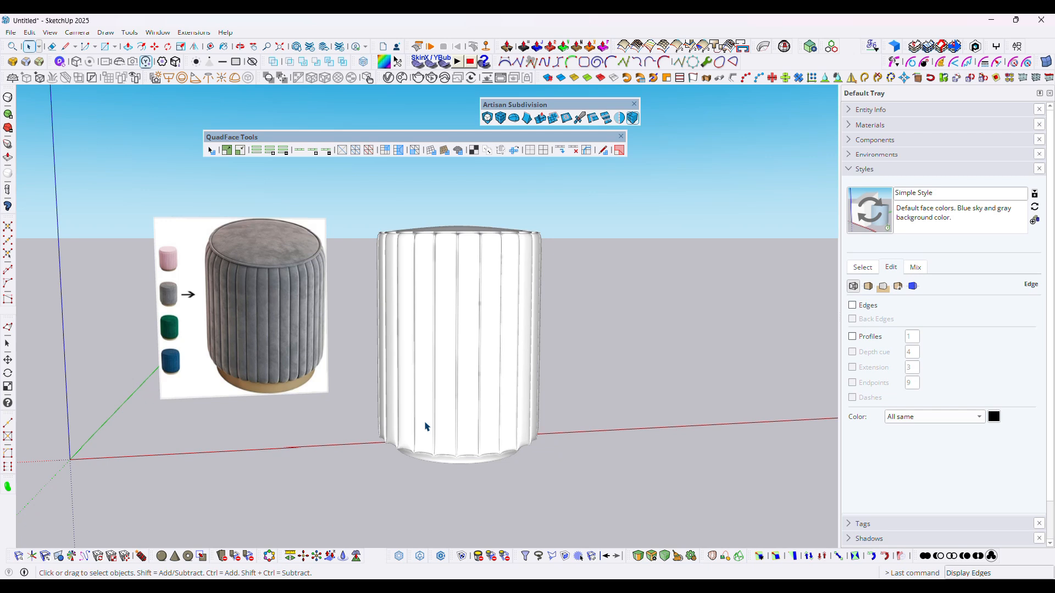
{"action": "middle_click_drag", "start_coordinate": [425, 390], "coordinate": [483, 429]}
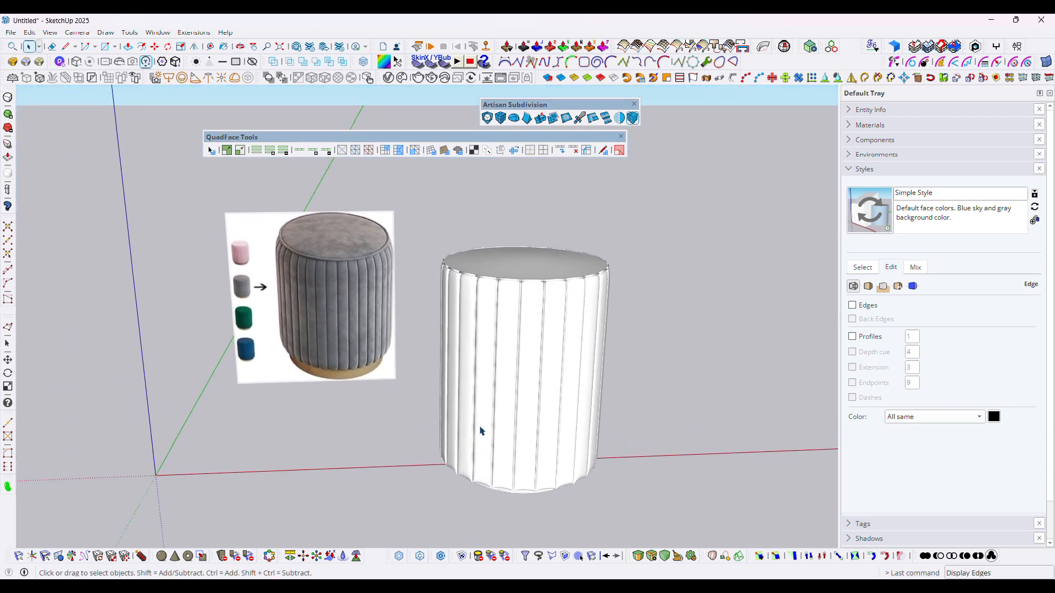
{"action": "scroll", "coordinate": [550, 282], "scroll_direction": "up", "scroll_amount": 2}
- Paint the ribbed body, seat top and rim piping with the Carpet_04_1K fabric material
{"action": "left_click", "coordinate": [547, 278]}
{"action": "scroll", "coordinate": [506, 247], "scroll_direction": "down", "scroll_amount": 5}
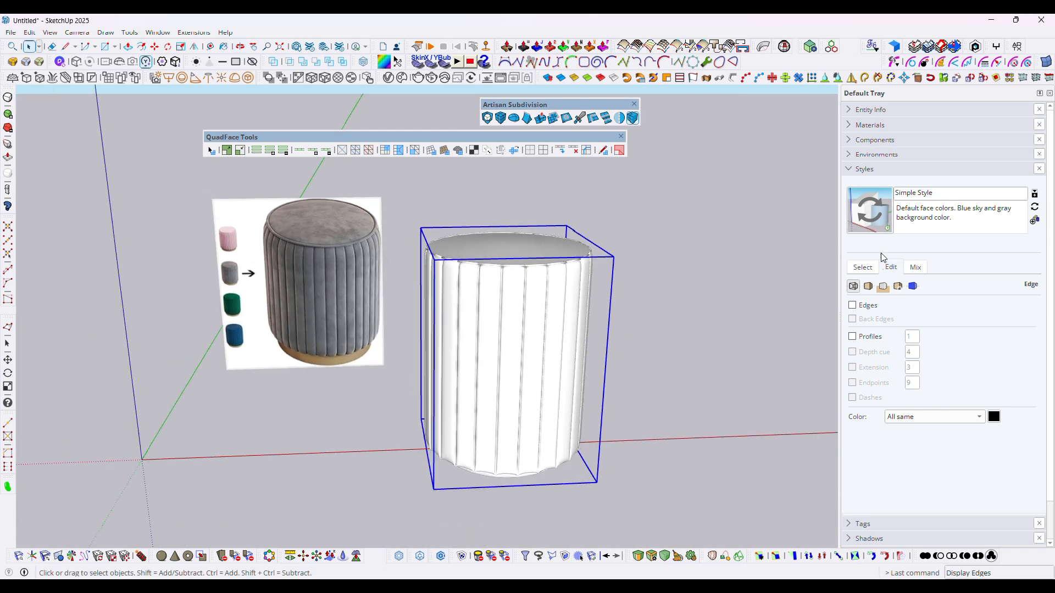
{"action": "left_click", "coordinate": [865, 170]}
{"action": "left_click", "coordinate": [870, 125]}
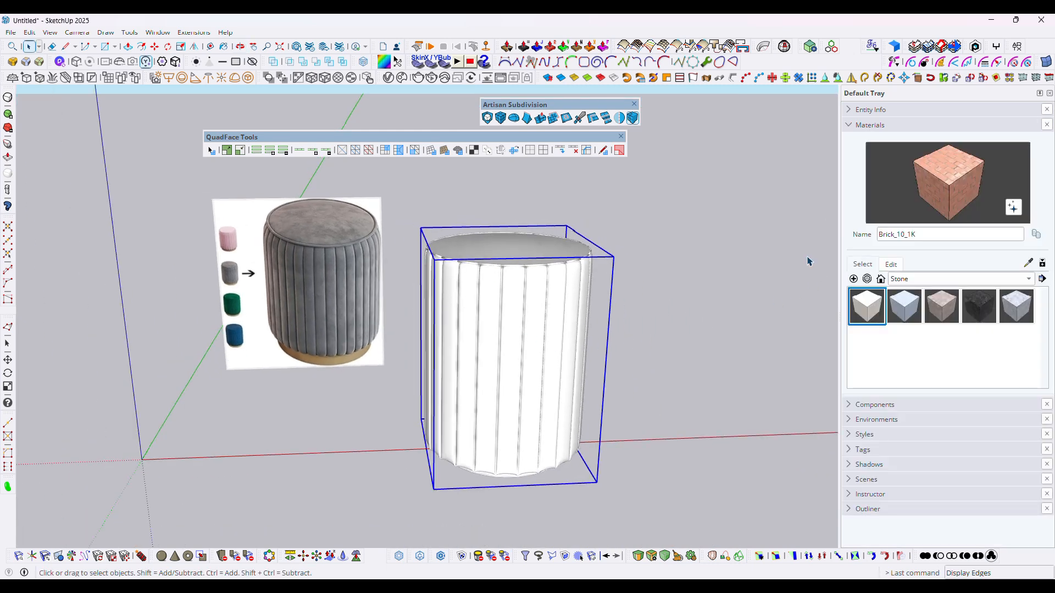
{"action": "left_click", "coordinate": [907, 277]}
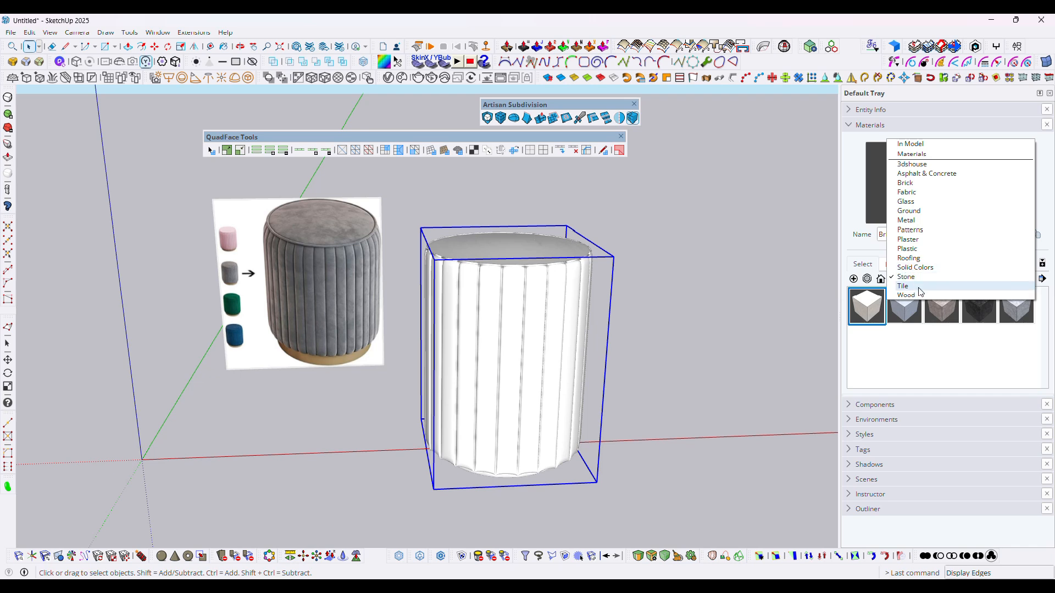
{"action": "left_click", "coordinate": [907, 193]}
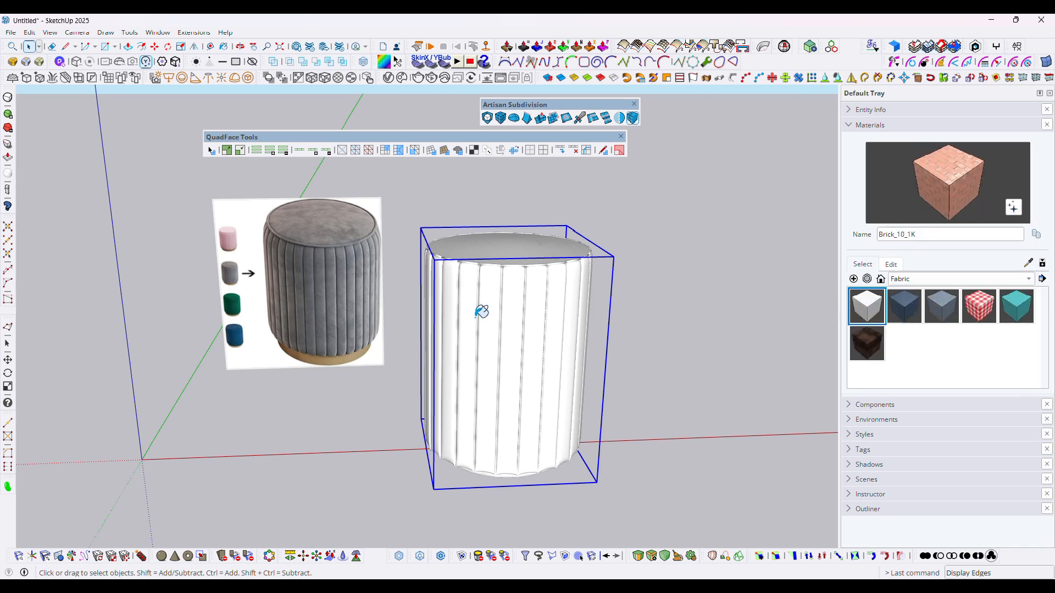
{"action": "left_click", "coordinate": [495, 307]}
{"action": "left_click", "coordinate": [516, 250]}
{"action": "scroll", "coordinate": [515, 250], "scroll_direction": "up", "scroll_amount": 5}
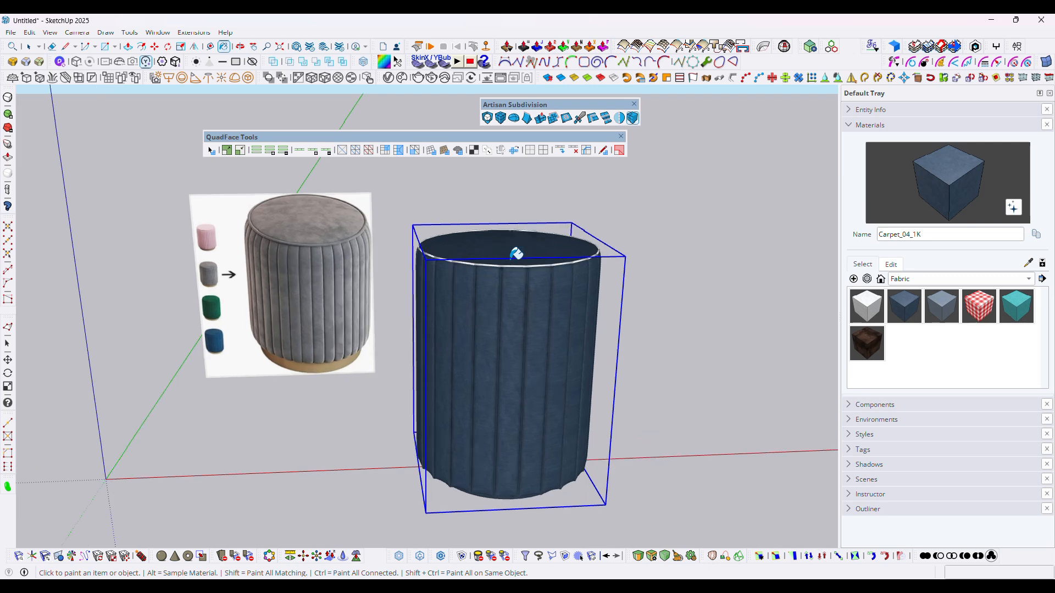
{"action": "left_click", "coordinate": [517, 264]}
{"action": "scroll", "coordinate": [461, 252], "scroll_direction": "down", "scroll_amount": 8}
{"action": "key", "text": "space"}
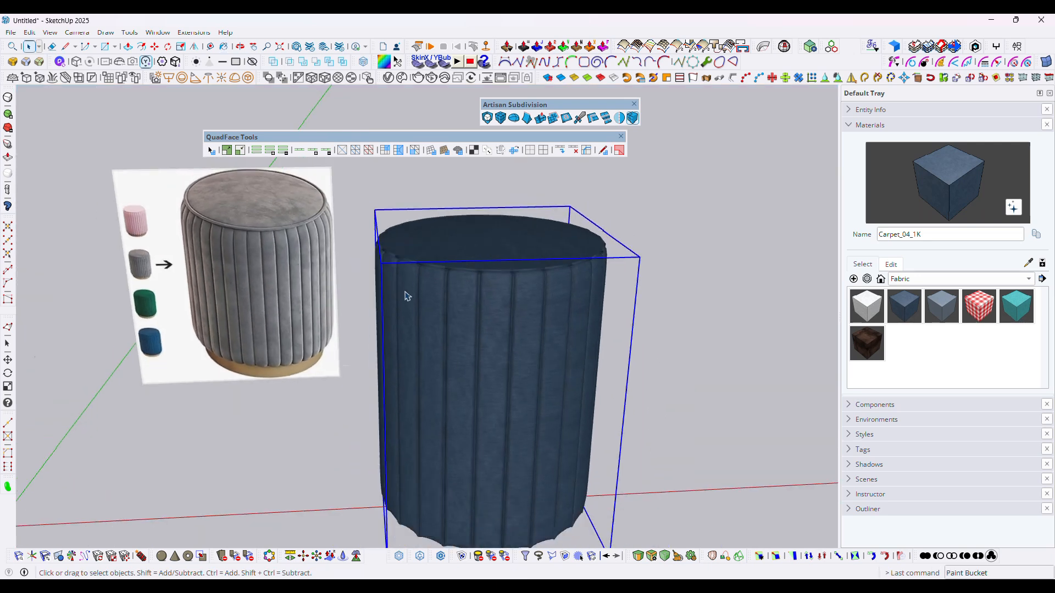
- Select the whole base inside the stool's group and paint it with the Metal_10_1K material
{"action": "middle_click_drag", "start_coordinate": [404, 425], "coordinate": [410, 379]}
{"action": "scroll", "coordinate": [471, 455], "scroll_direction": "up", "scroll_amount": 5}
{"action": "triple_click", "coordinate": [471, 455]}
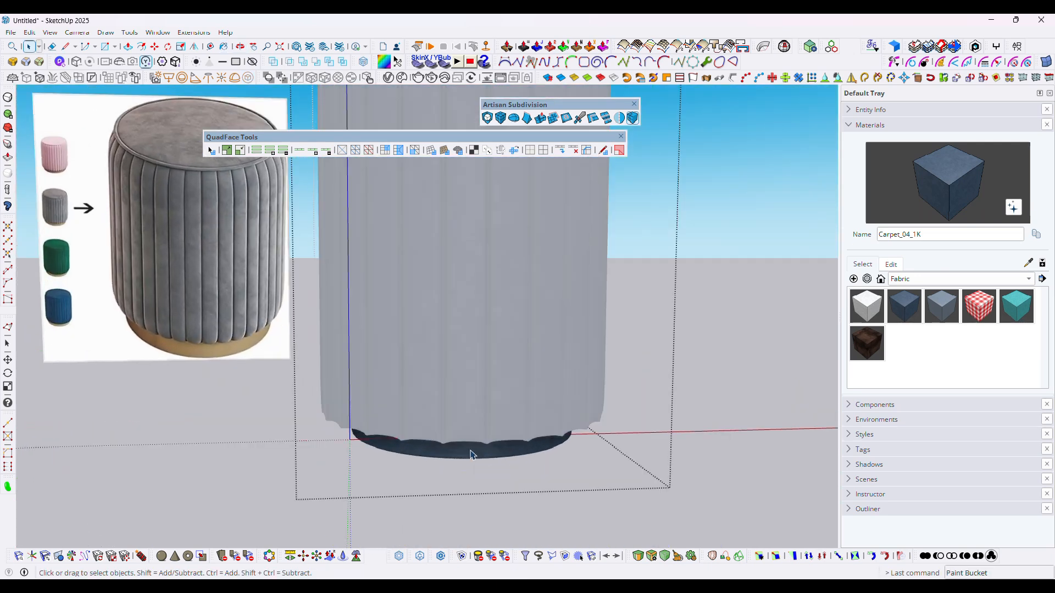
{"action": "left_click", "coordinate": [911, 277]}
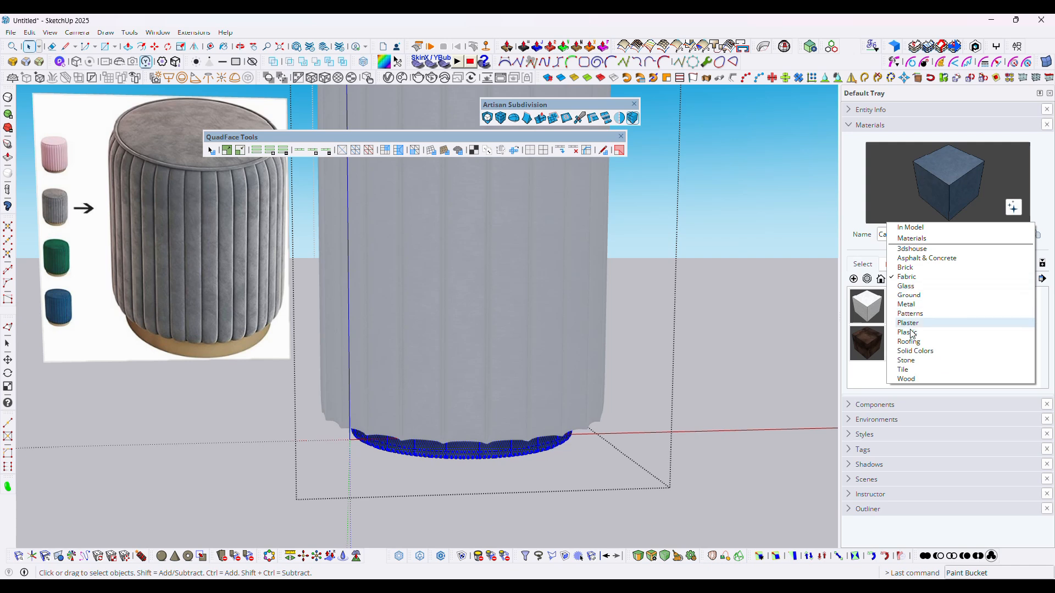
{"action": "left_click", "coordinate": [909, 308]}
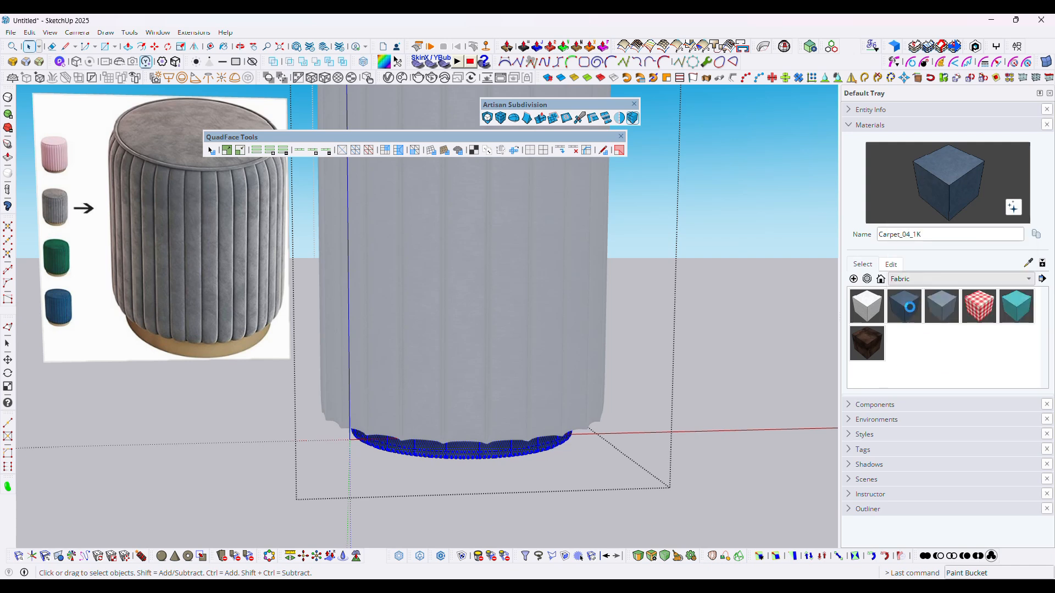
{"action": "left_click", "coordinate": [555, 439]}
{"action": "middle_click_drag", "start_coordinate": [555, 440], "coordinate": [520, 430]}
{"action": "key", "text": "b"}
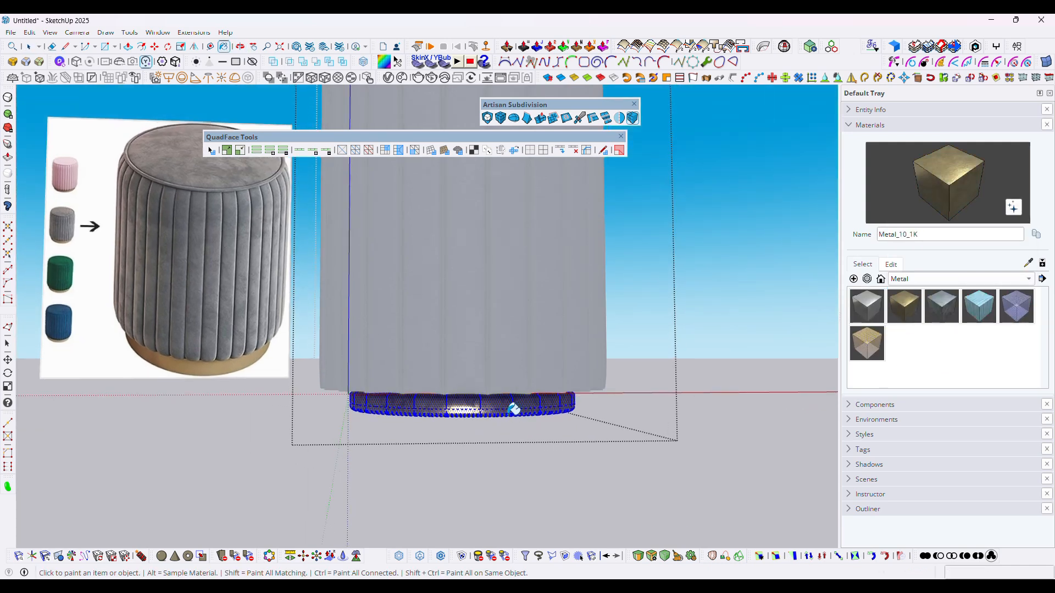
- Set the base metal's metalness to 0.19 and its roughness to 0.54
{"action": "left_click", "coordinate": [890, 267]}
{"action": "scroll", "coordinate": [880, 364], "scroll_direction": "down", "scroll_amount": 6}
{"action": "scroll", "coordinate": [879, 364], "scroll_direction": "down", "scroll_amount": 3}
{"action": "left_click_drag", "start_coordinate": [900, 311], "coordinate": [875, 294]}
{"action": "scroll", "coordinate": [916, 325], "scroll_direction": "up", "scroll_amount": 1}
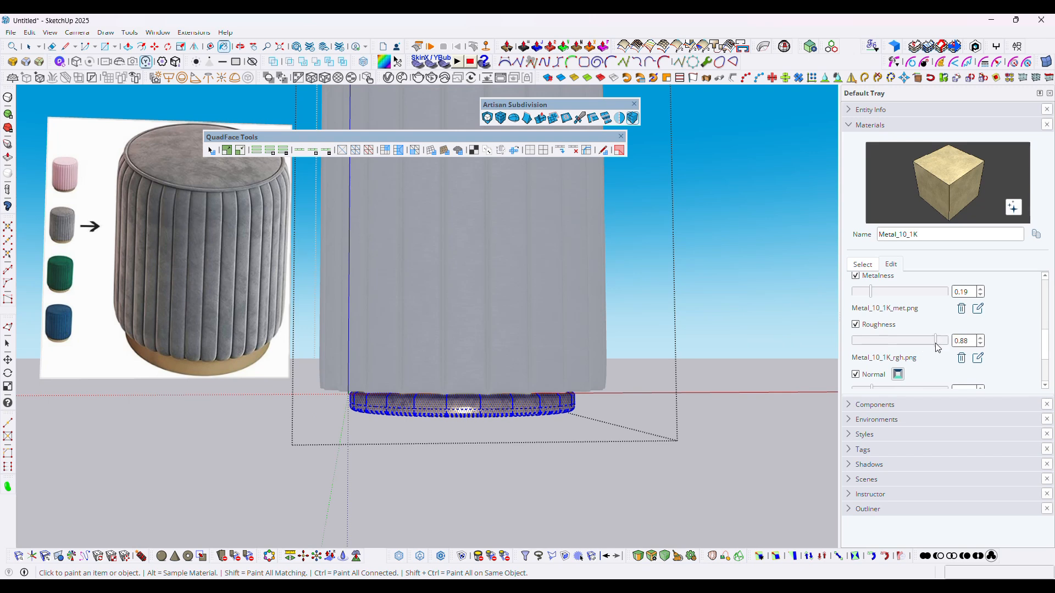
- Select the metal base's whole geometry, reposition it with Move and leave the group
{"action": "scroll", "coordinate": [459, 412], "scroll_direction": "up", "scroll_amount": 5}
{"action": "middle_click_drag", "start_coordinate": [460, 412], "coordinate": [452, 350]}
{"action": "left_click", "coordinate": [466, 334]}
{"action": "scroll", "coordinate": [466, 335], "scroll_direction": "up", "scroll_amount": 2}
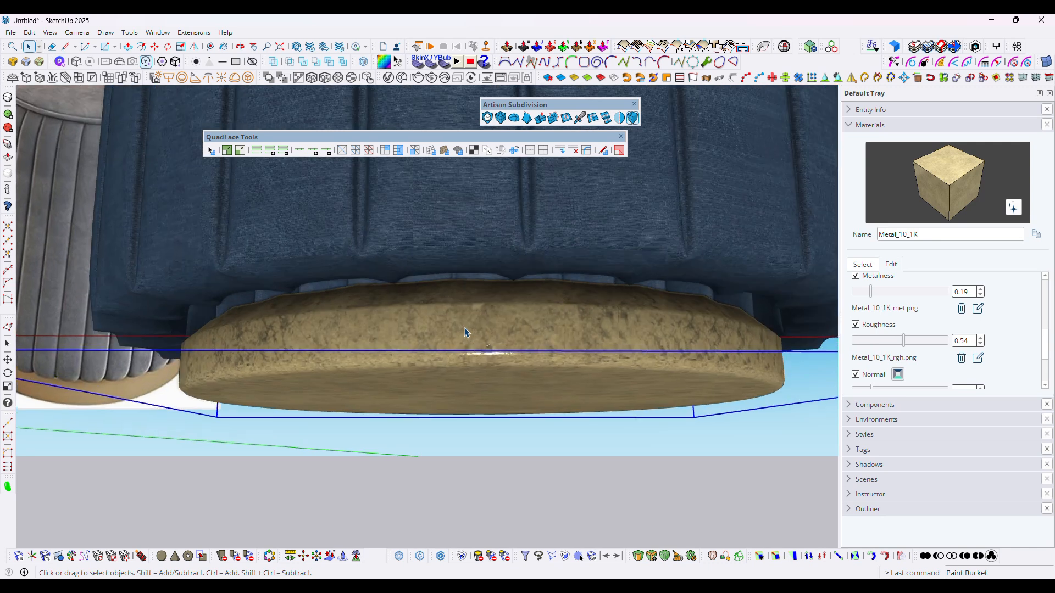
{"action": "double_click", "coordinate": [466, 336]}
{"action": "left_click", "coordinate": [466, 336]}
{"action": "triple_click", "coordinate": [466, 335]}
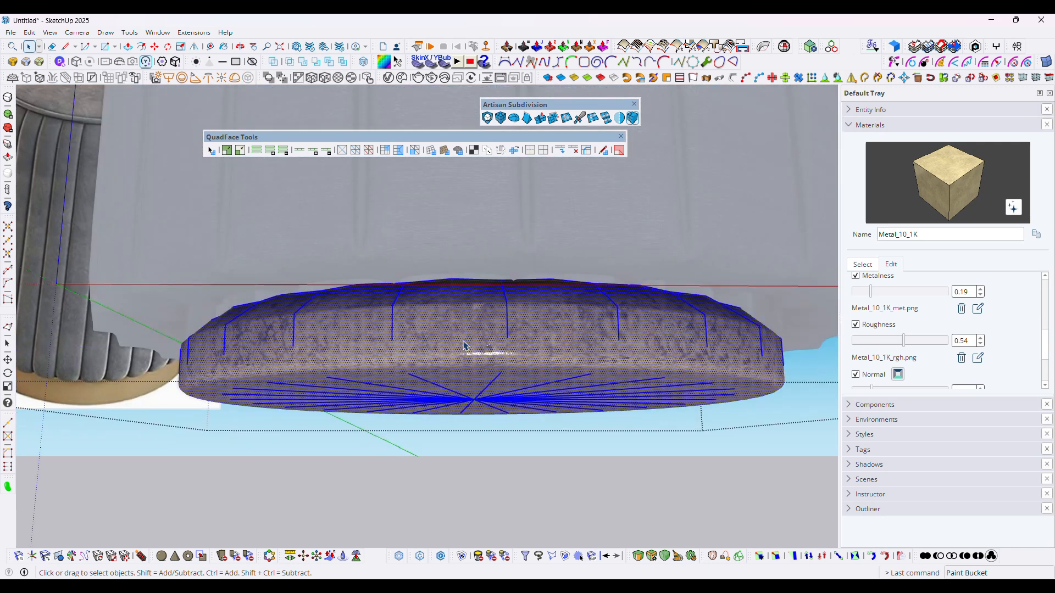
{"action": "key", "text": "m"}
{"action": "key", "text": "space"}
{"action": "left_click", "coordinate": [450, 476]}
- Sample the stool's fabric material and match its colour to the grey stool in the reference image
{"action": "scroll", "coordinate": [443, 413], "scroll_direction": "down", "scroll_amount": 5}
{"action": "middle_click_drag", "start_coordinate": [443, 412], "coordinate": [459, 473]}
{"action": "scroll", "coordinate": [458, 420], "scroll_direction": "down", "scroll_amount": 3}
{"action": "middle_click_drag", "start_coordinate": [562, 386], "coordinate": [466, 377]}
{"action": "key", "text": "b"}
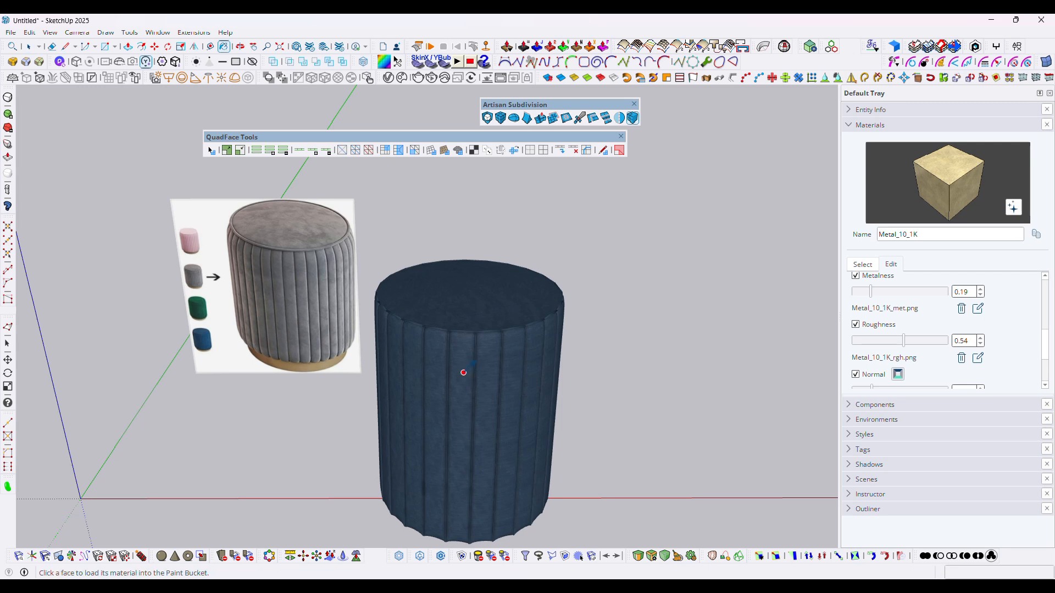
{"action": "left_click", "coordinate": [464, 374], "text": "alt"}
{"action": "left_click", "coordinate": [863, 266]}
{"action": "left_click", "coordinate": [882, 269]}
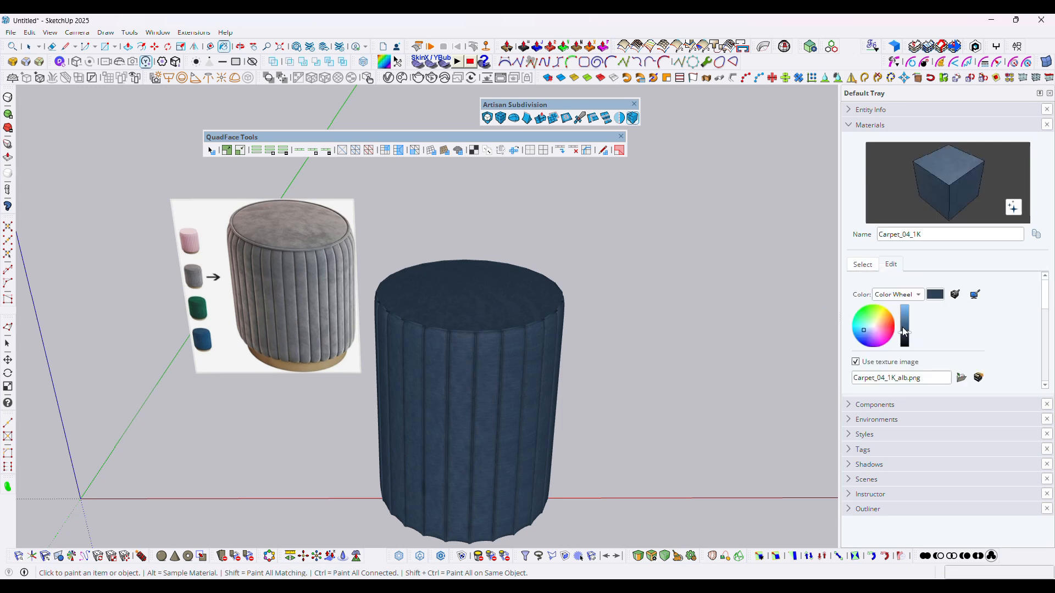
{"action": "left_click", "coordinate": [905, 323]}
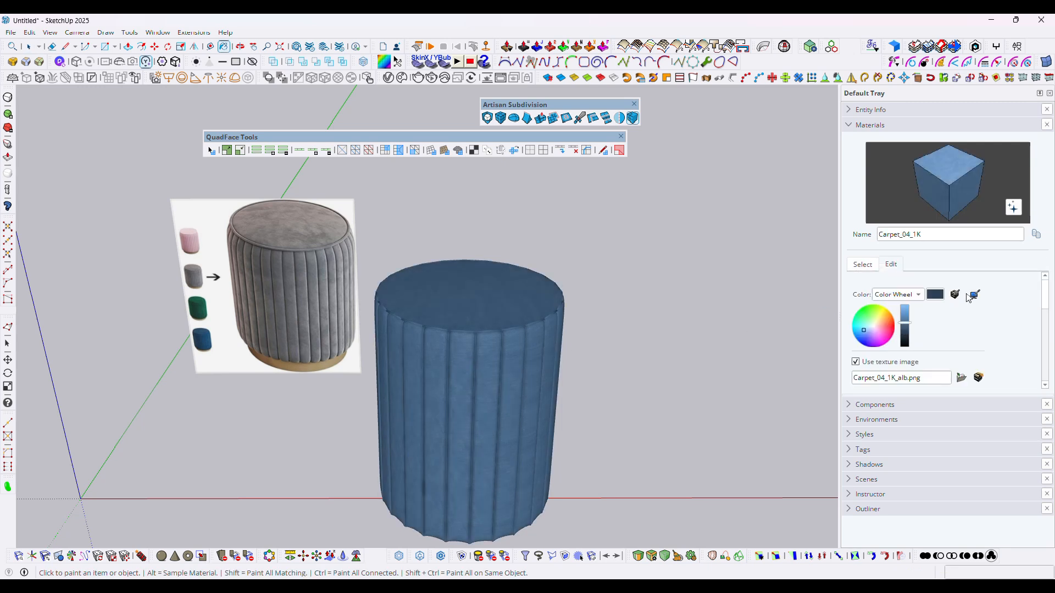
{"action": "left_click", "coordinate": [290, 278]}
{"action": "key", "text": "space"}
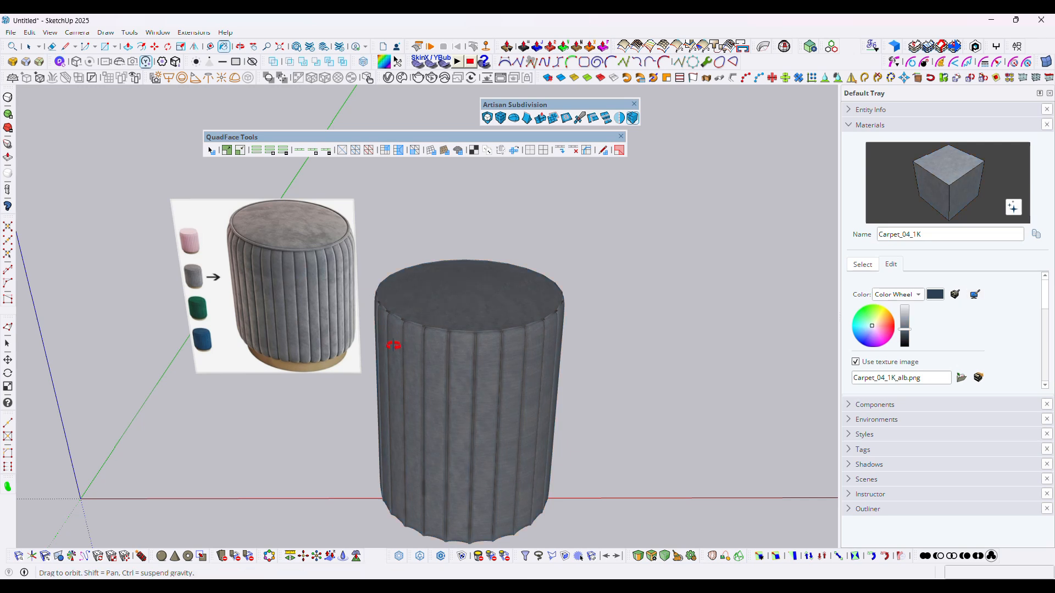
- Examine the recoloured stool's seat, ribs and base from several angles against the reference image
{"action": "middle_click_drag", "start_coordinate": [395, 342], "coordinate": [412, 302]}
{"action": "scroll", "coordinate": [484, 285], "scroll_direction": "up", "scroll_amount": 10}
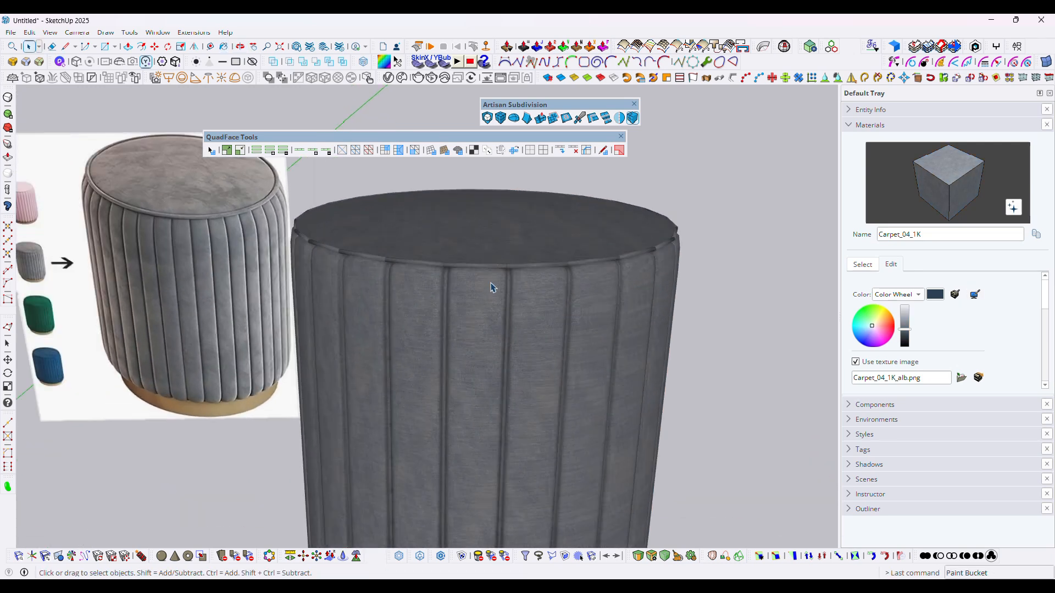
{"action": "scroll", "coordinate": [469, 328], "scroll_direction": "down", "scroll_amount": 9}
{"action": "mouse_move", "coordinate": [467, 404]}
{"action": "middle_mouse_down"}
{"action": "mouse_move", "coordinate": [461, 374]}
{"action": "mouse_move", "coordinate": [474, 409]}
{"action": "middle_mouse_up"}
{"action": "scroll", "coordinate": [478, 367], "scroll_direction": "up", "scroll_amount": 2}
{"action": "middle_click_drag", "start_coordinate": [478, 368], "coordinate": [434, 352]}
{"action": "middle_click_drag", "start_coordinate": [431, 301], "coordinate": [486, 321]}
{"action": "key", "text": "space"}
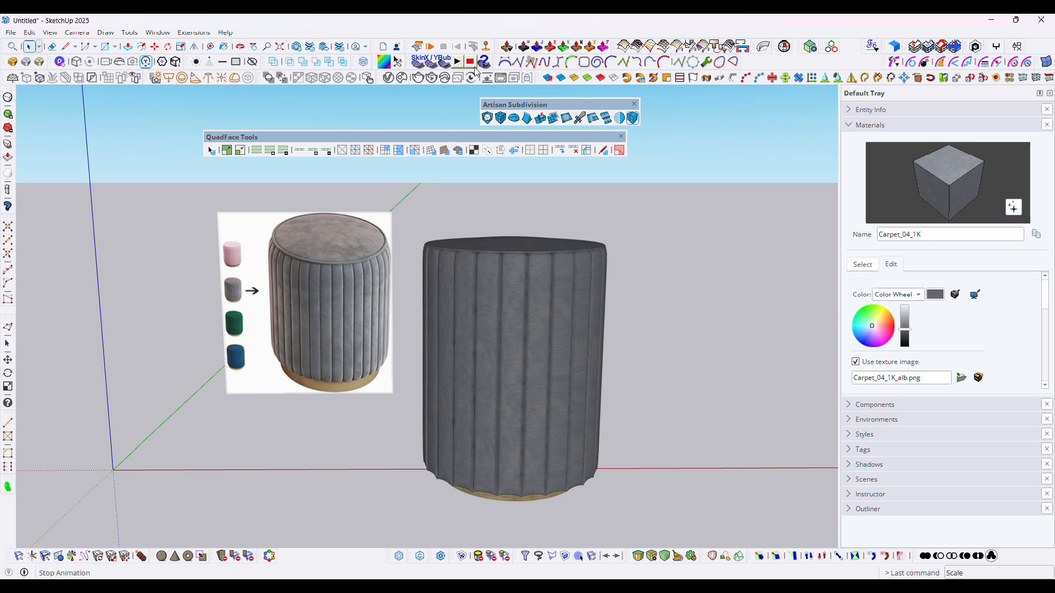